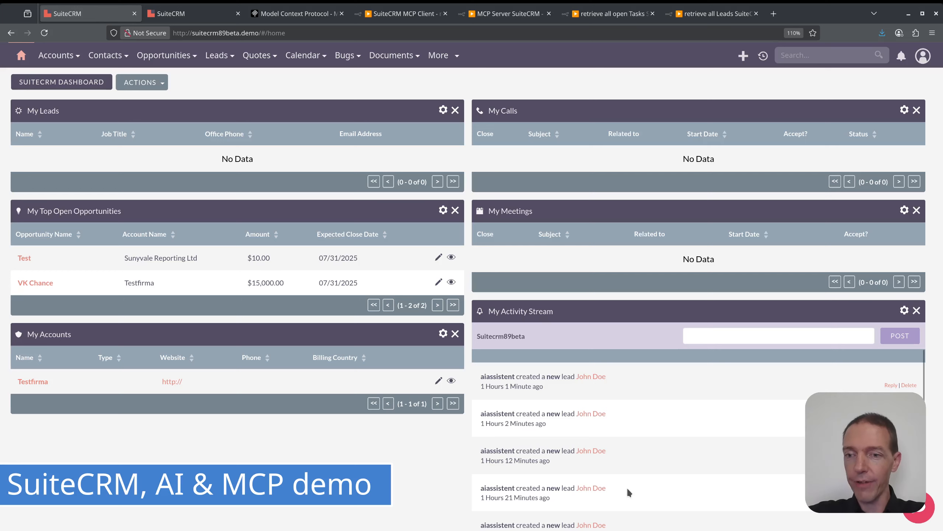
Open the chat assistant, ask it to show all tasks of the chosen user sorted by date, and read the reply.
left_click(918, 507)
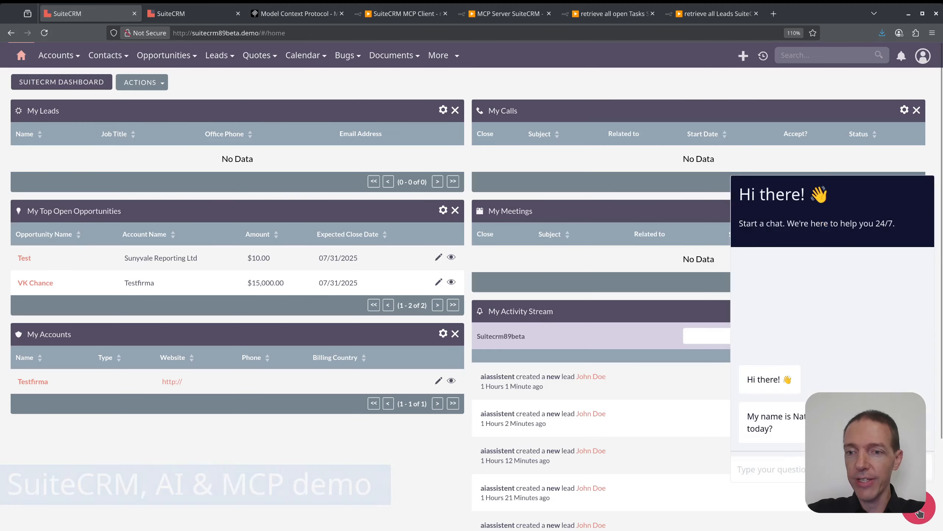
left_click(832, 469)
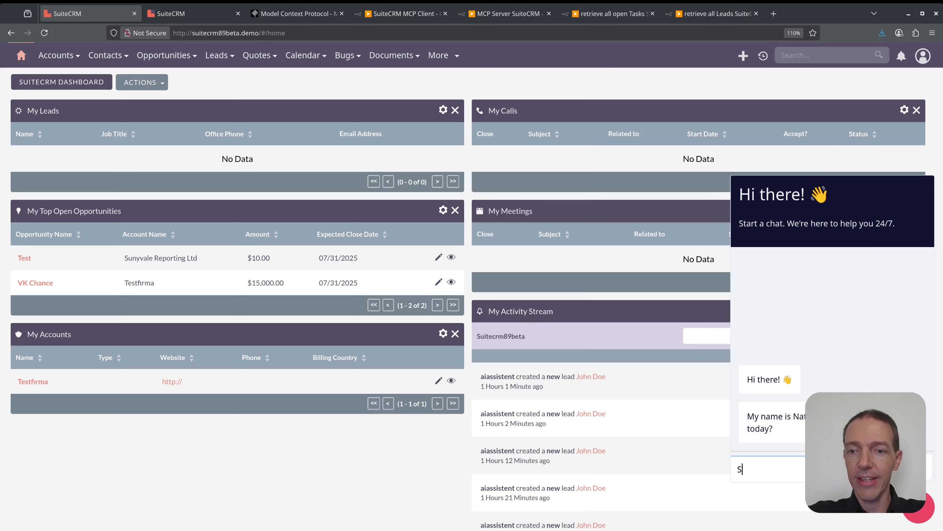
type("What are")
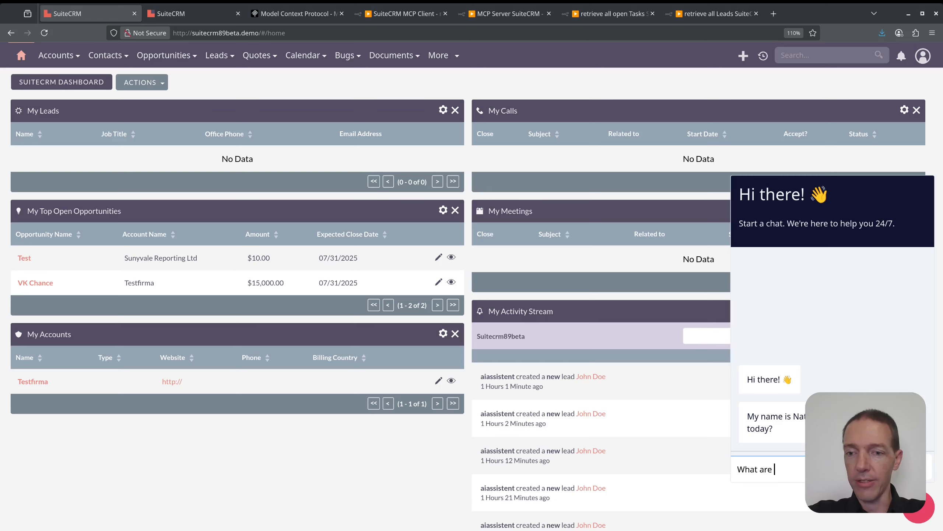
key("ctrl+a")
type("Sh")
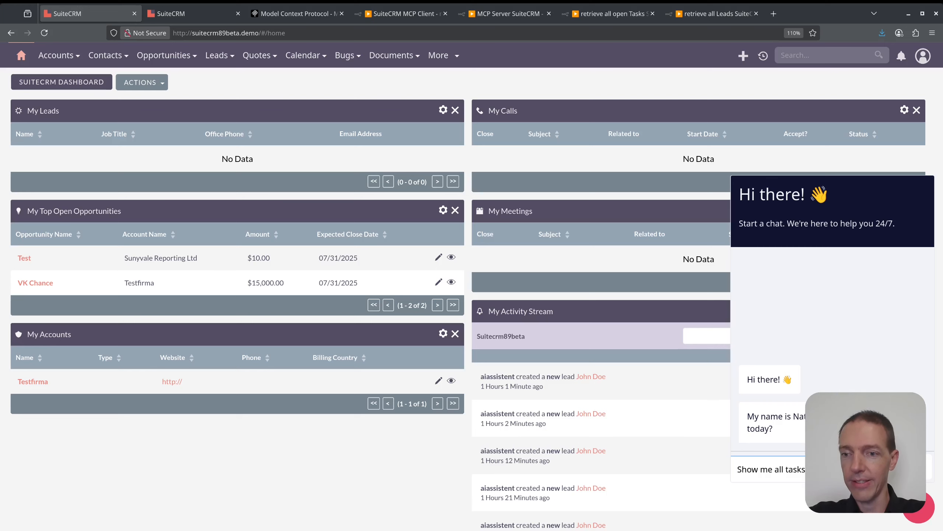
key("Return")
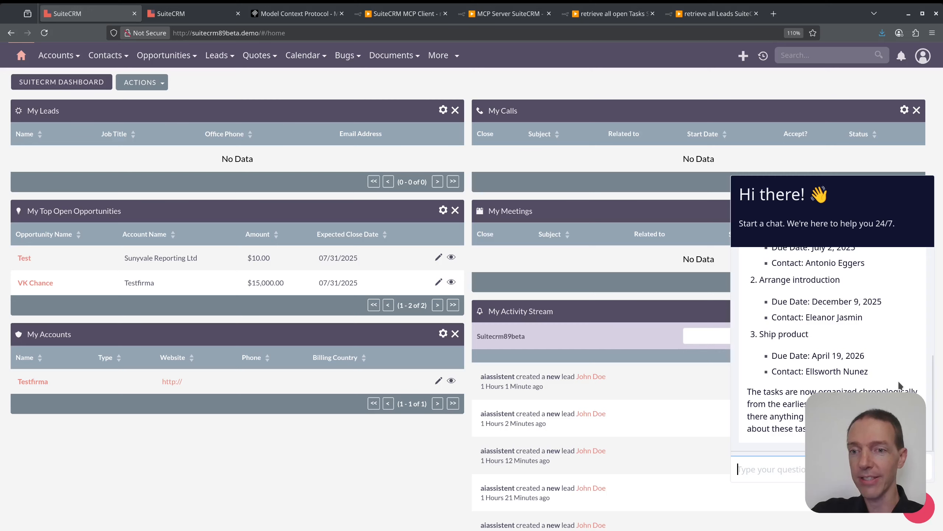
scroll(831, 342, "up", 5)
scroll(843, 361, "down", 1)
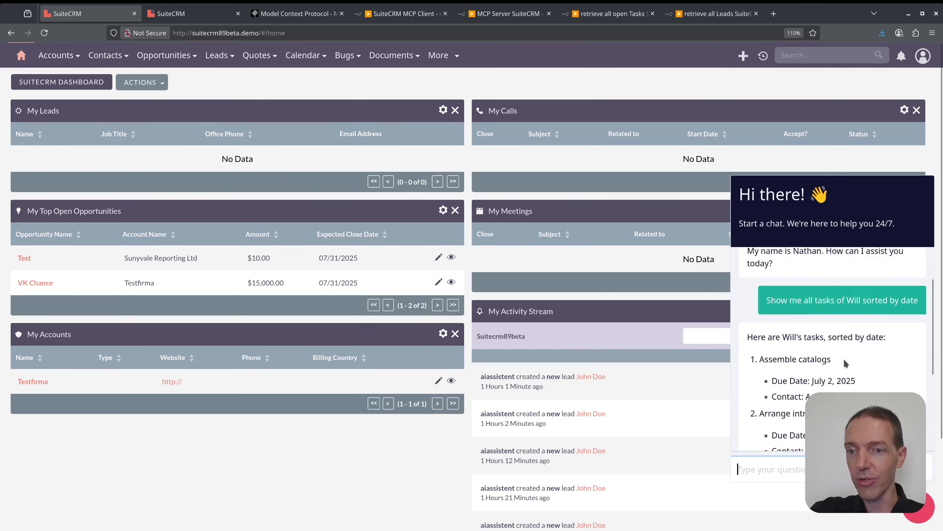
scroll(843, 359, "down", 3)
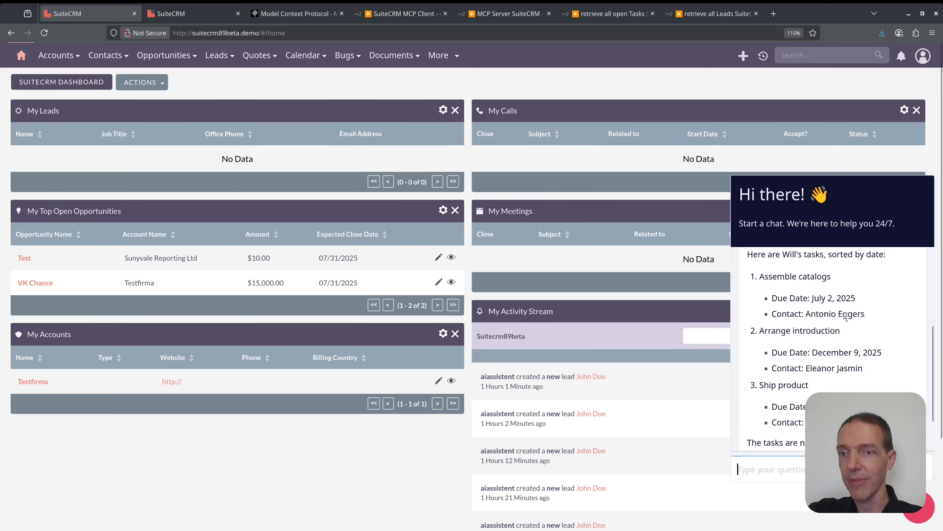
Filter the SuiteCRM Tasks list to tasks assigned to the same user named in the chat question.
left_click(193, 21)
left_click(917, 81)
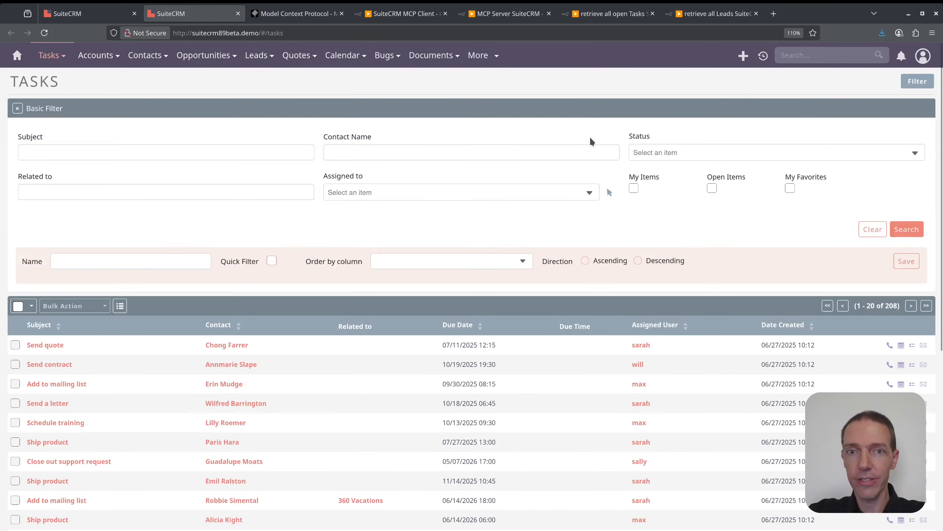
left_click(439, 194)
type("will")
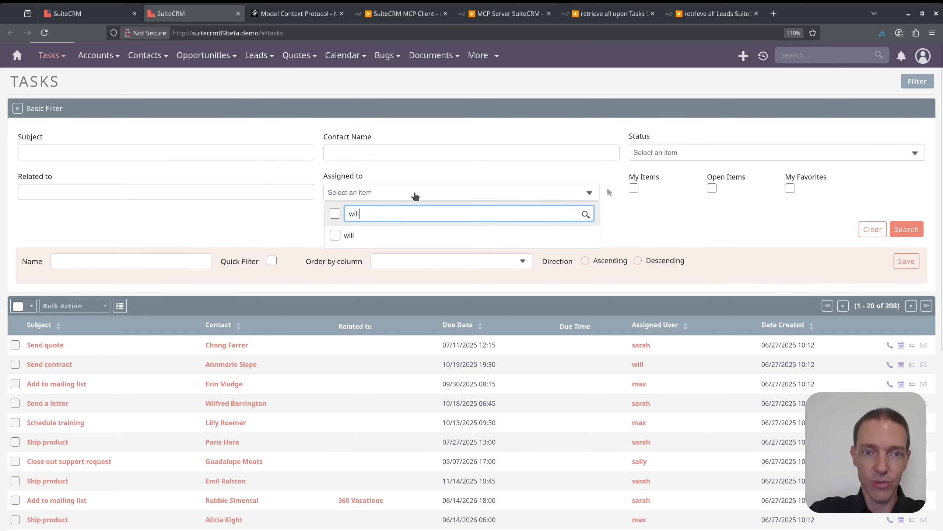
left_click(348, 236)
left_click(907, 230)
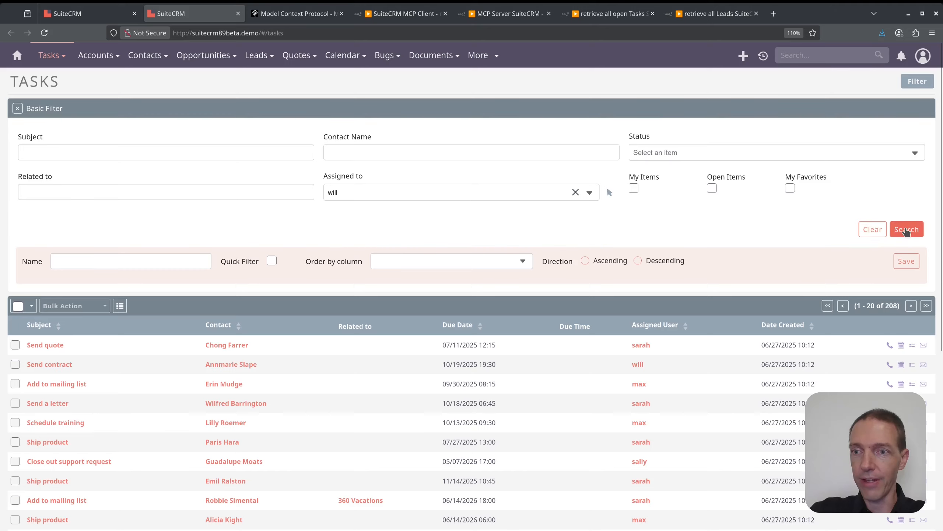
left_click(906, 229)
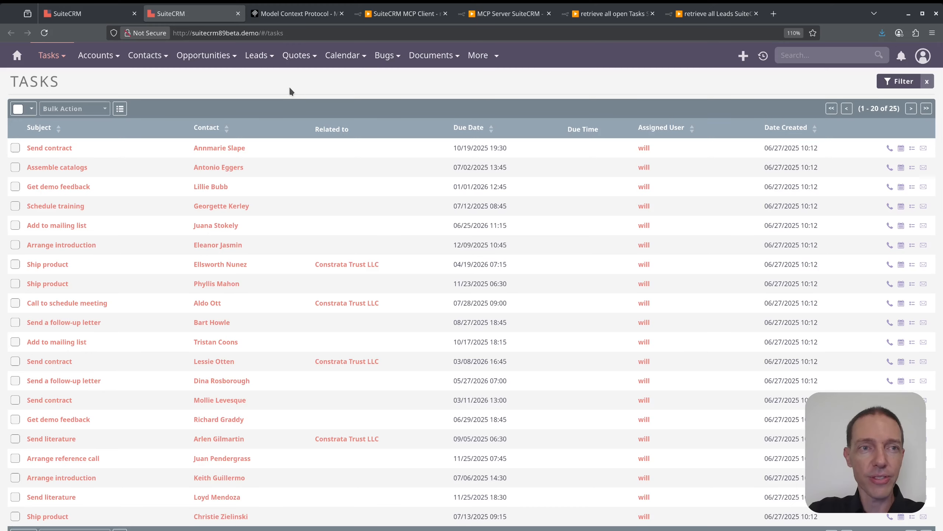
Return to the dashboard chat and ask the assistant "Show me all leads in the north of the country".
key("ctrl+Page_Up")
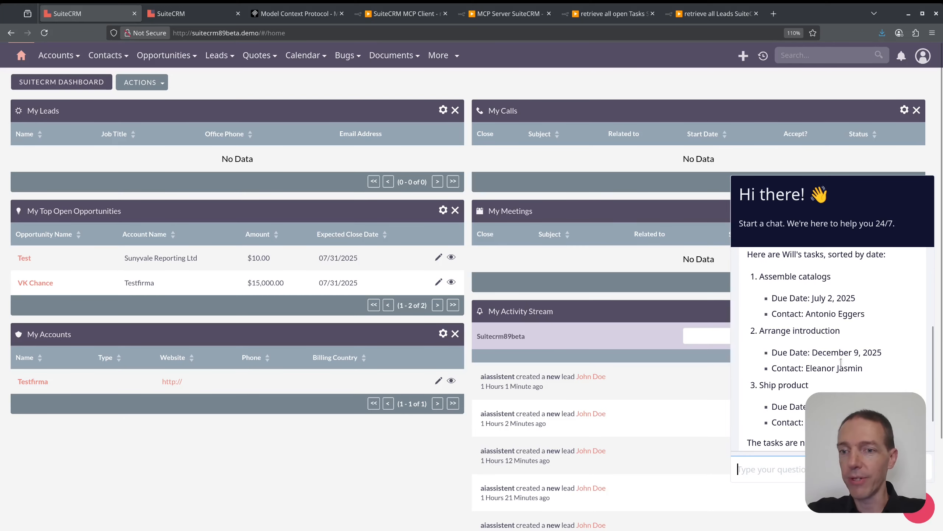
scroll(842, 362, "down", 3)
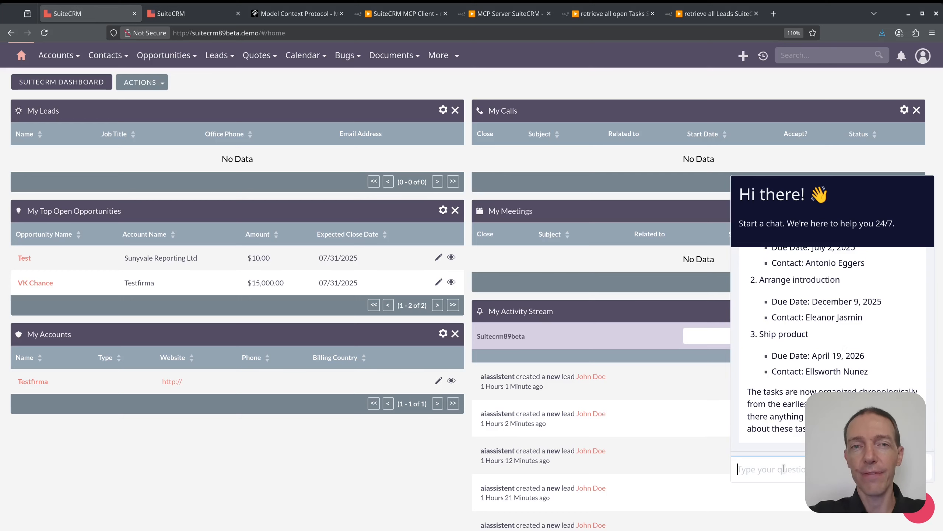
type("Show me all leads ")
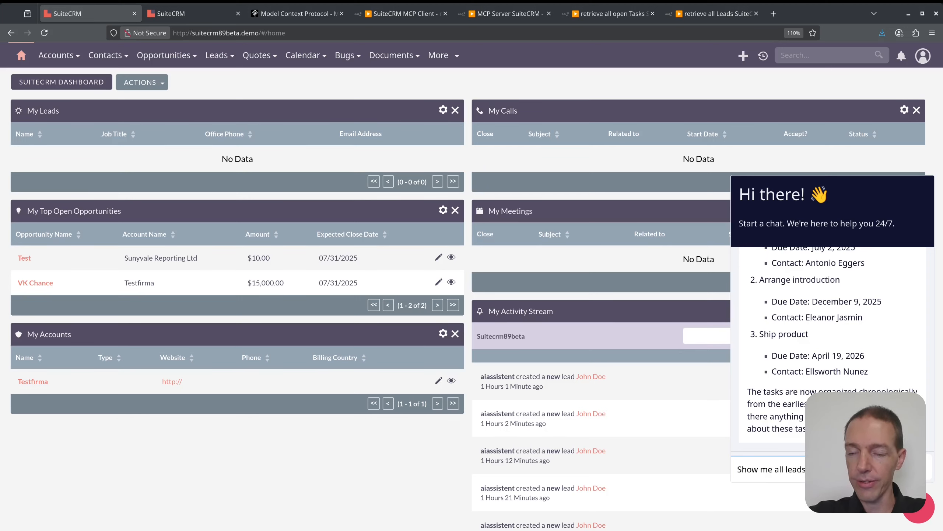
type("country")
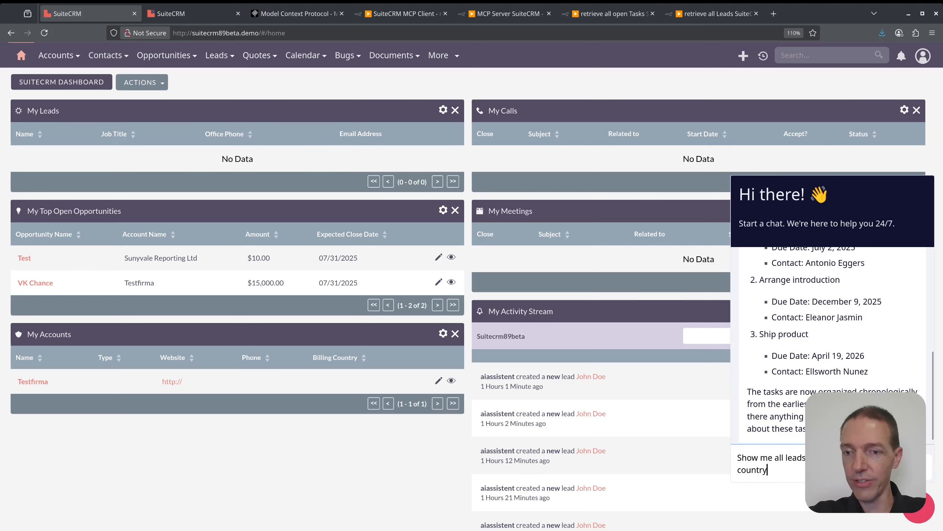
key("Return")
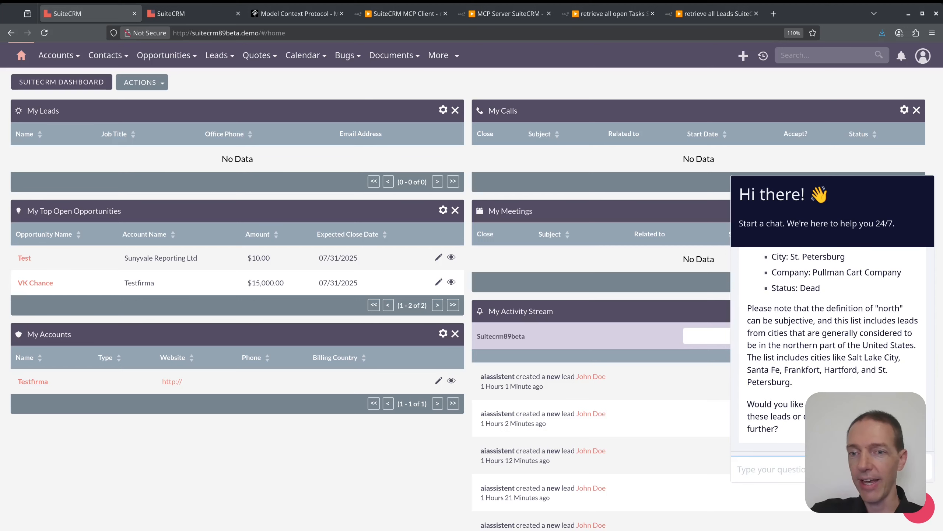
Read through the assistant's answer about northern leads, checking the cities listed and the closing note on how "north" is defined.
scroll(790, 403, "up", 3)
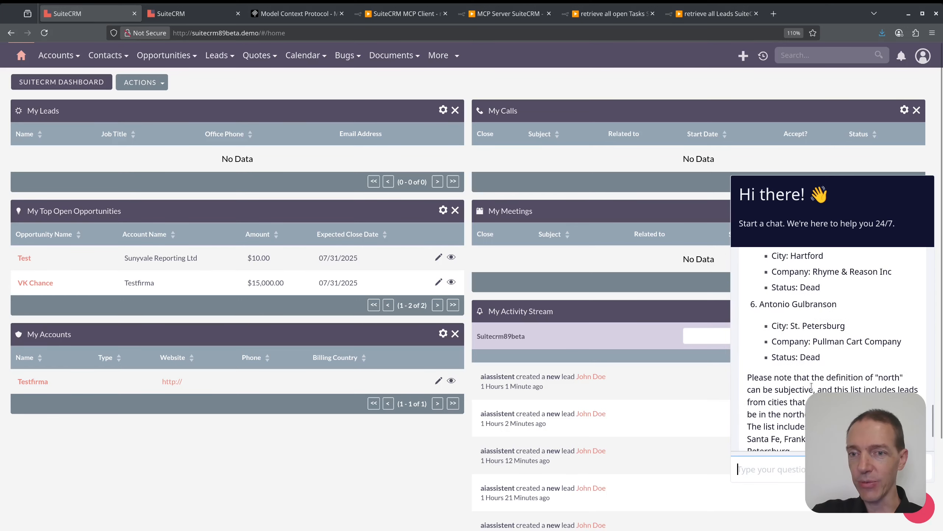
scroll(790, 403, "up", 10)
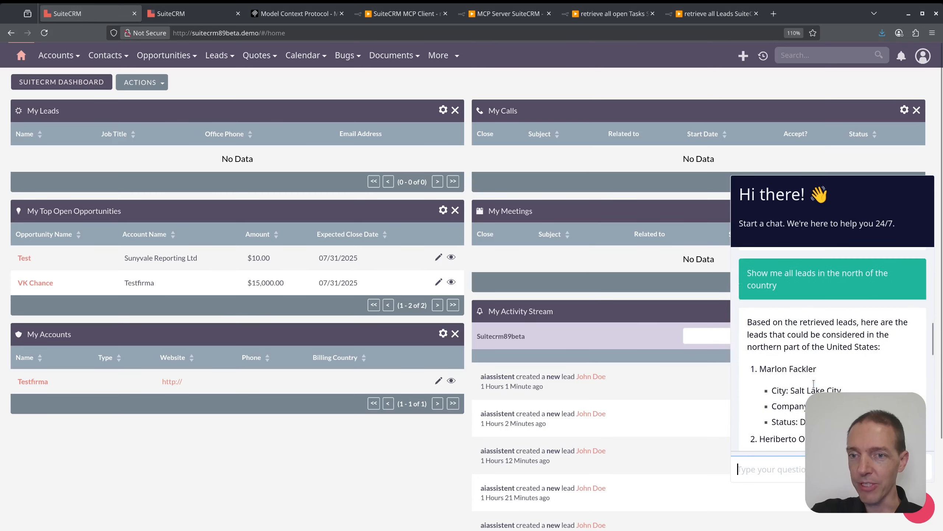
left_click_drag(784, 323, 888, 341)
left_click(887, 341)
scroll(852, 357, "down", 5)
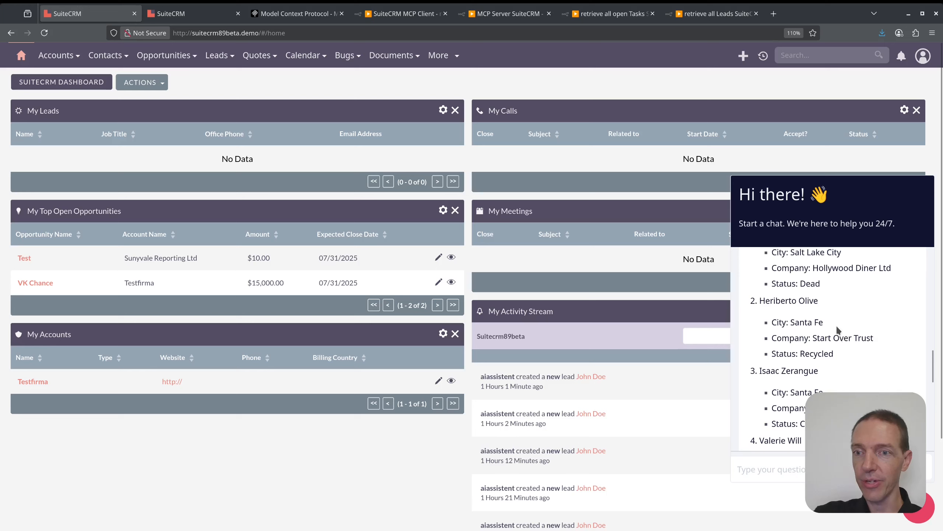
scroll(844, 336, "up", 3)
left_click_drag(841, 322, 793, 322)
scroll(841, 352, "down", 3)
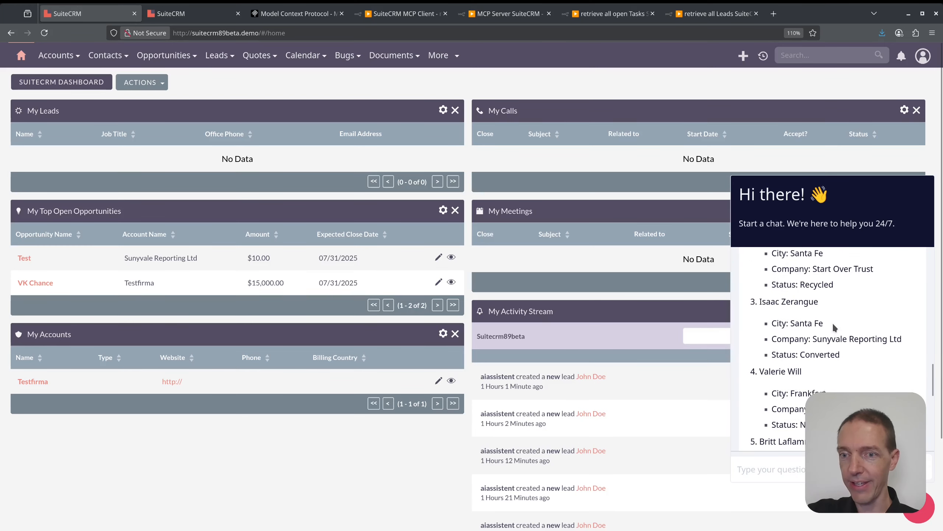
scroll(833, 322, "down", 2)
scroll(843, 357, "down", 4)
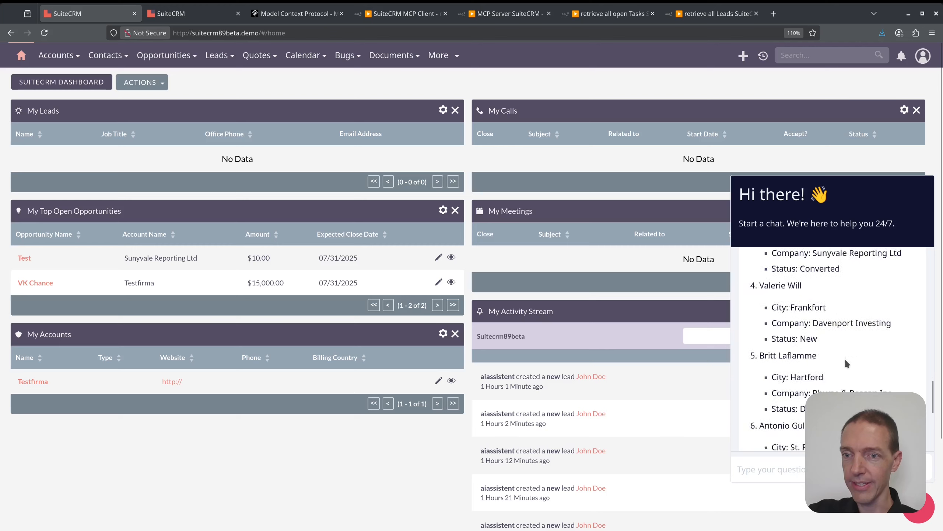
left_click_drag(825, 325, 791, 324)
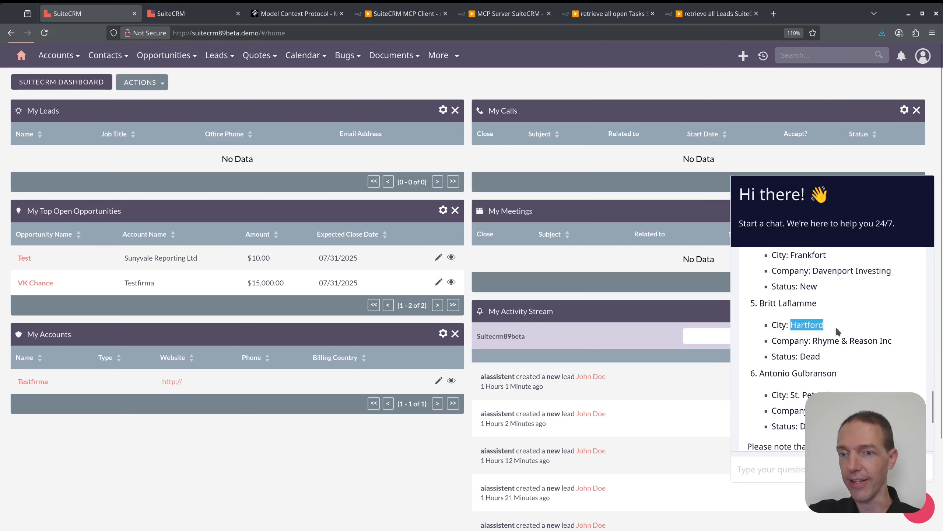
scroll(840, 347, "down", 2)
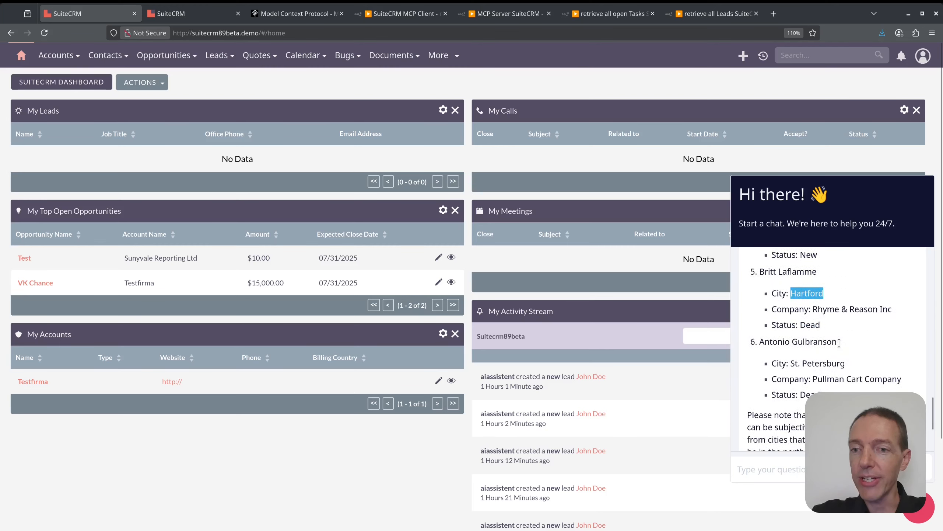
scroll(839, 346, "down", 2)
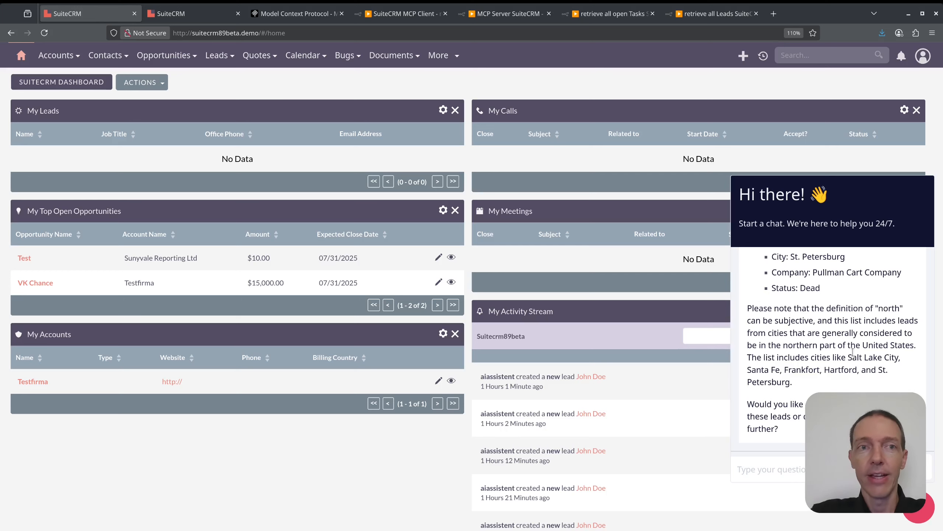
View the Model Context Protocol overview page and inspect the AI Agent and Anthropic Chat Model nodes in n8n's SuiteCRM MCP Client workflow.
left_click(299, 14)
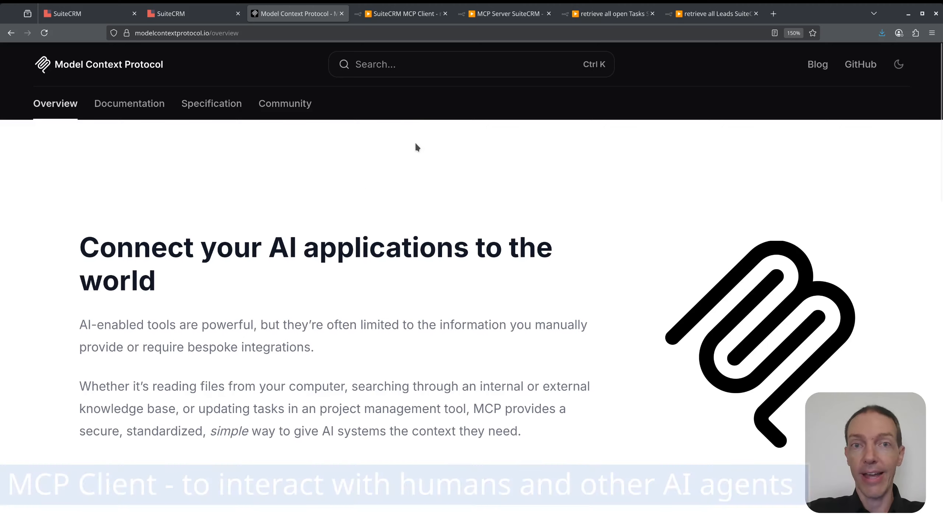
left_click(415, 18)
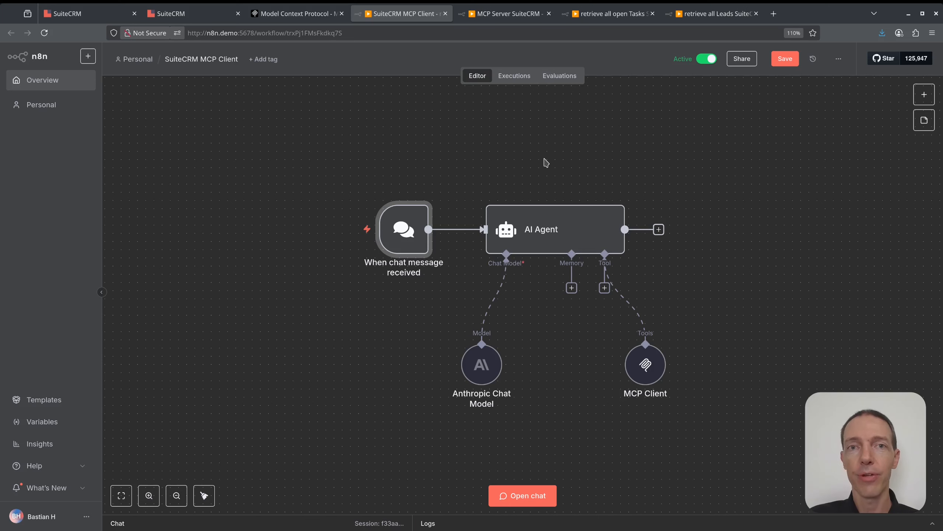
double_click(552, 231)
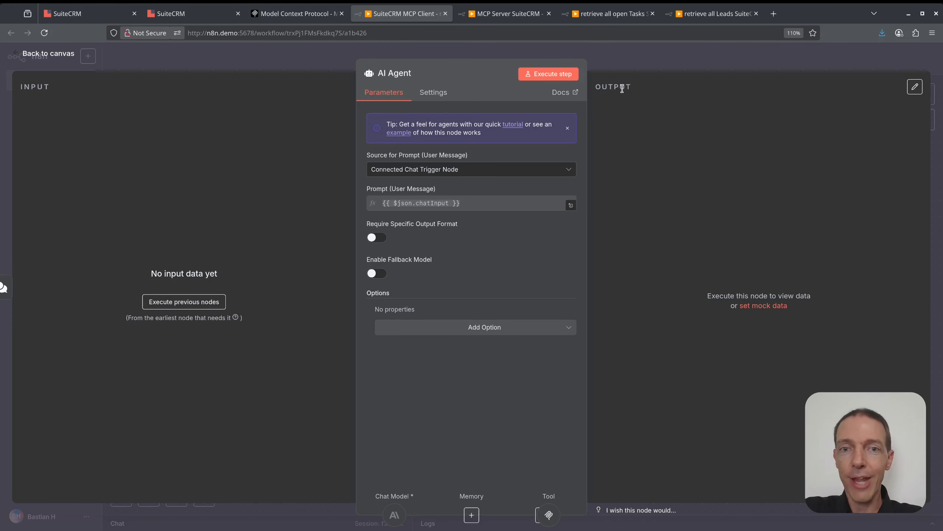
key("Escape")
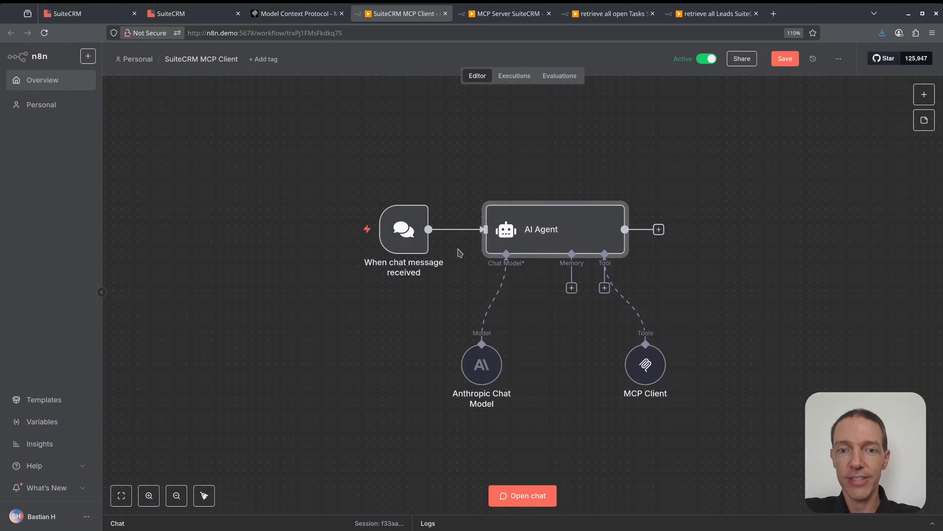
double_click(485, 365)
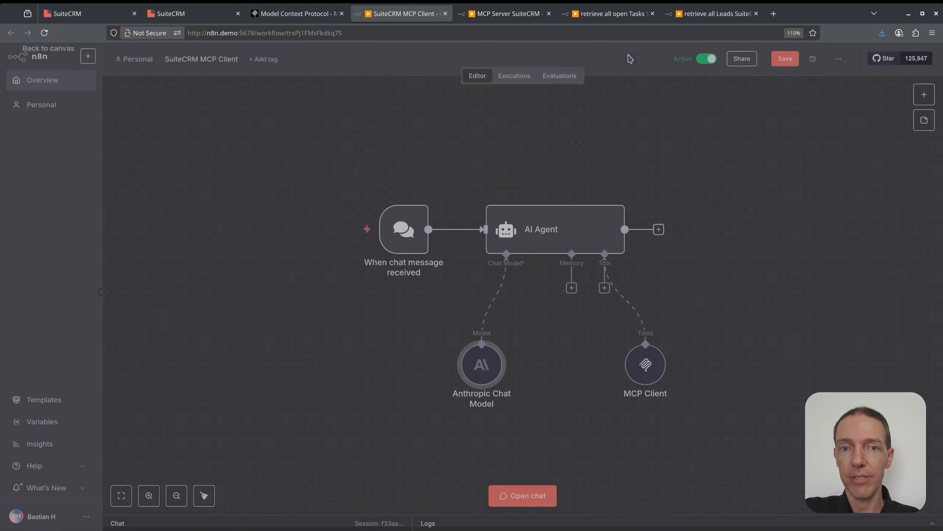
left_click(631, 59)
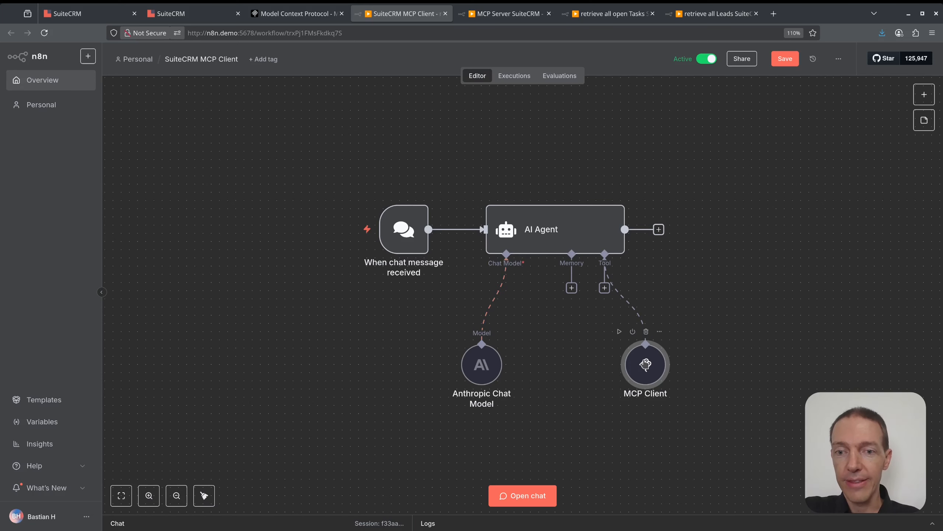
Inspect the settings of the MCP Client node and the chat message trigger, returning to the canvas after each.
double_click(645, 365)
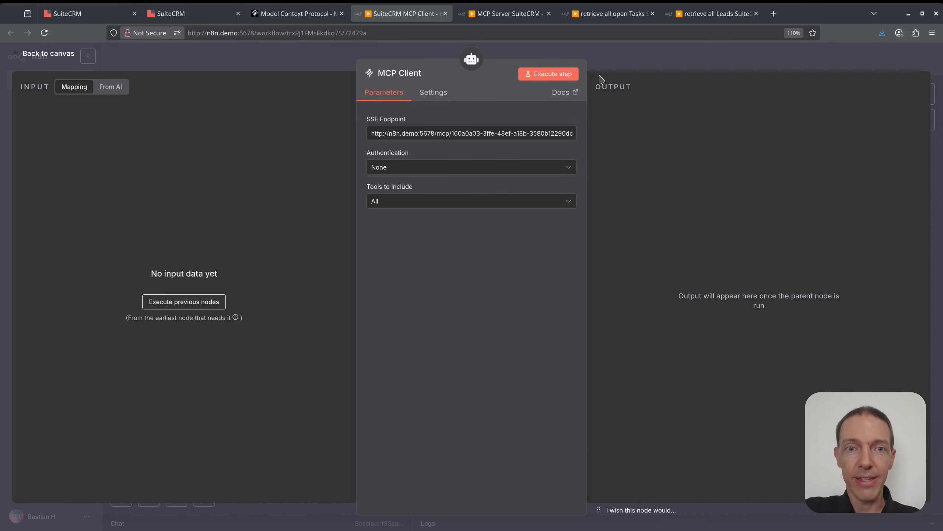
left_click(615, 64)
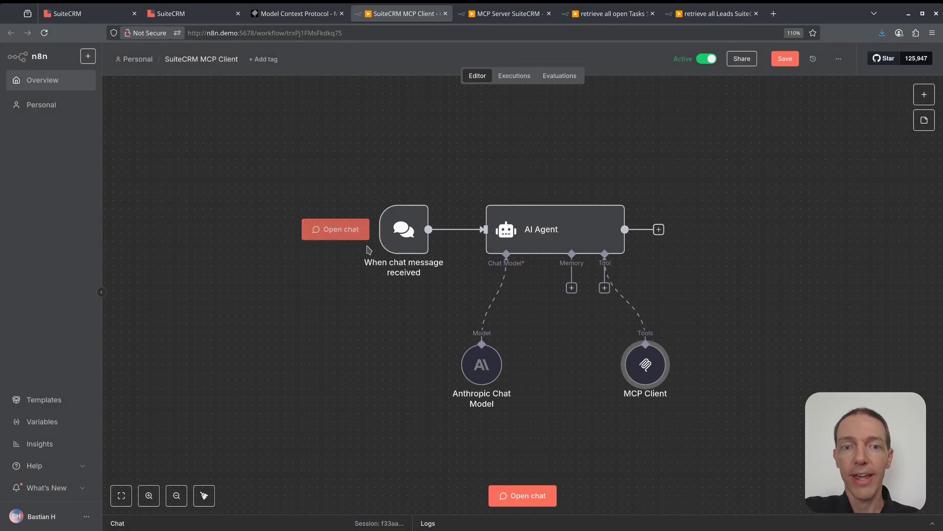
double_click(404, 231)
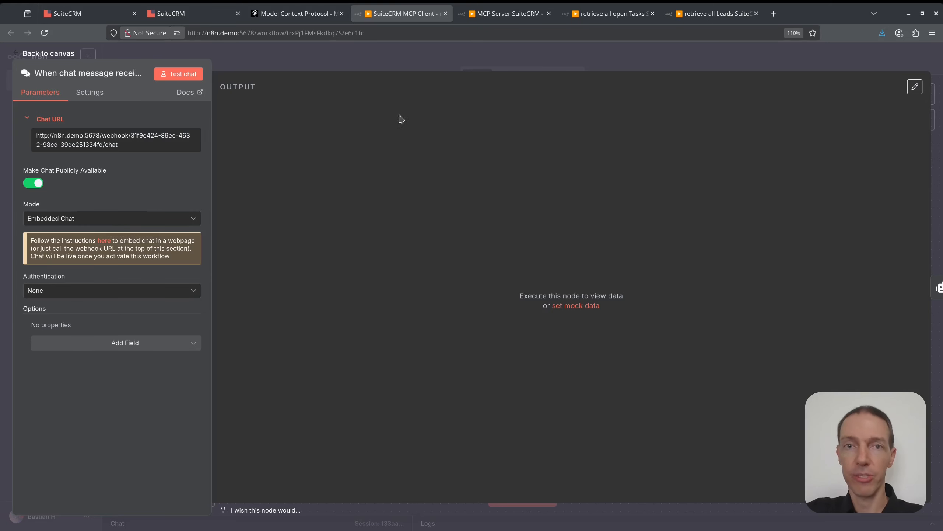
left_click(453, 62)
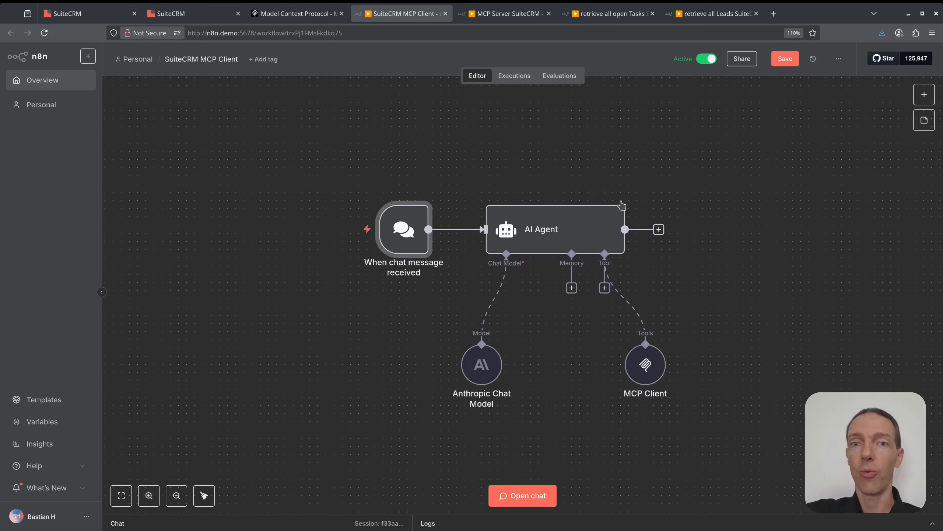
Open n8n's MCP Server SuiteCRM workflow and inspect the MCP Server Trigger node's URL, authentication and path settings.
left_click(533, 14)
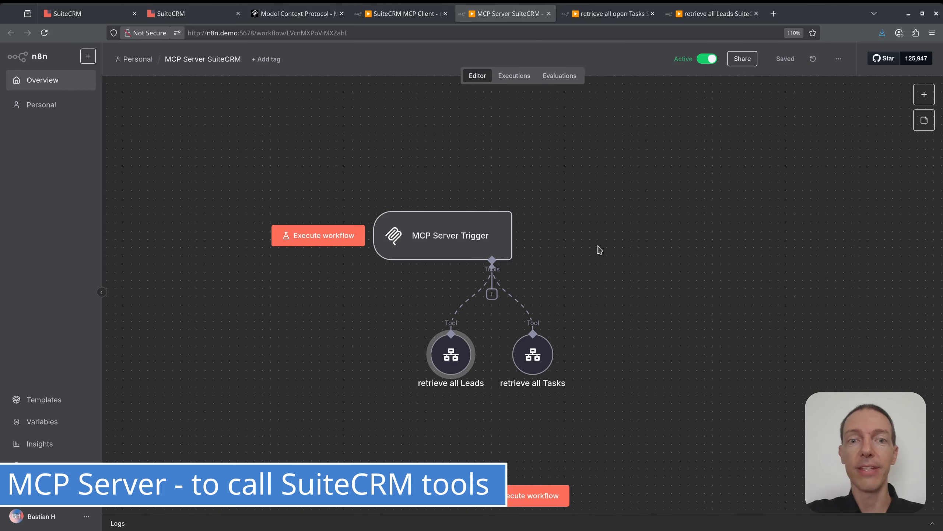
left_click(438, 242)
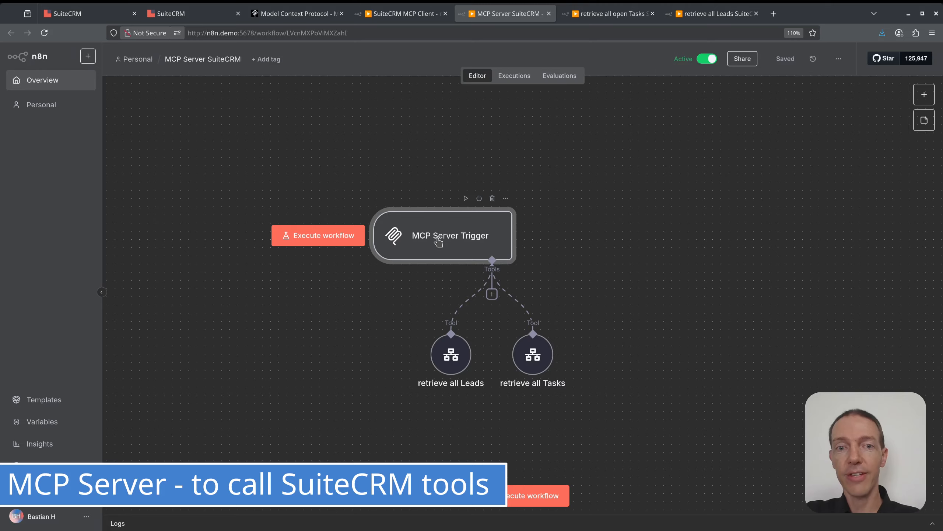
double_click(438, 242)
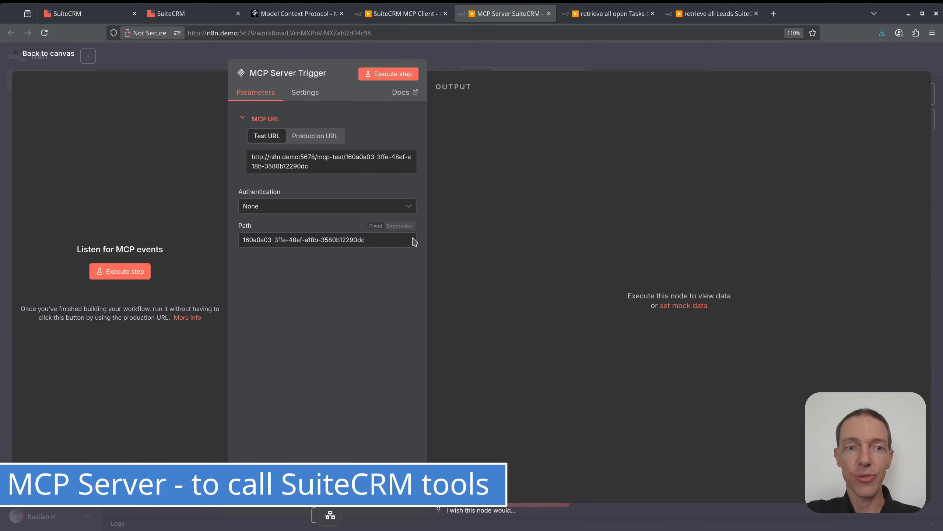
left_click(527, 62)
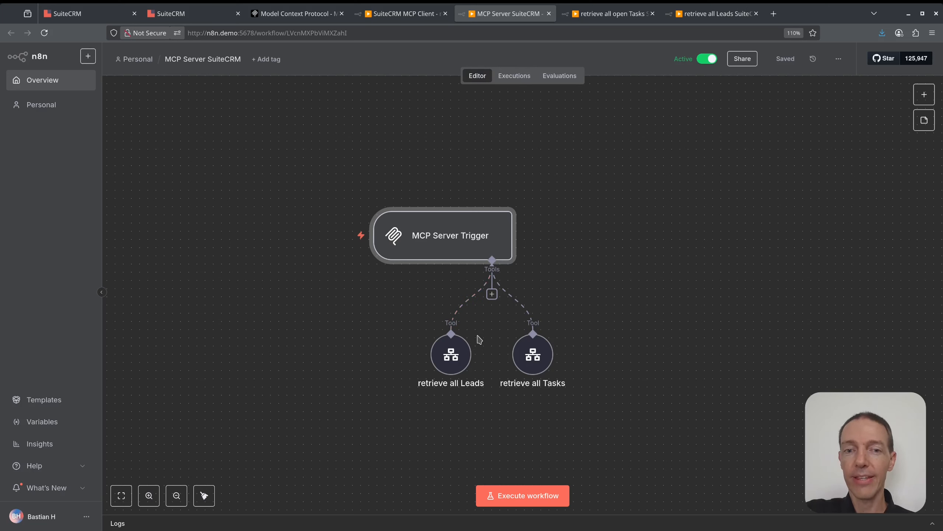
Inspect the retrieve all Leads tool's description and linked workflow, returning to the canvas.
double_click(457, 358)
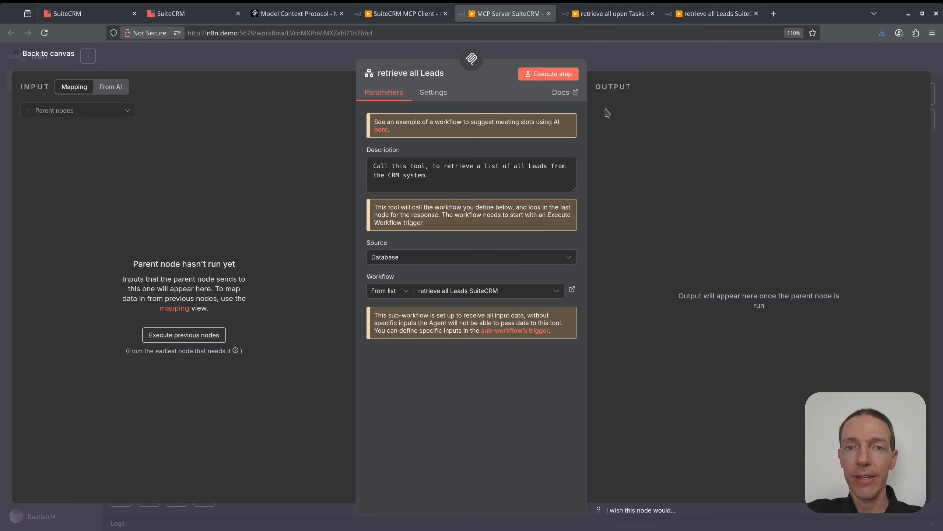
left_click(620, 62)
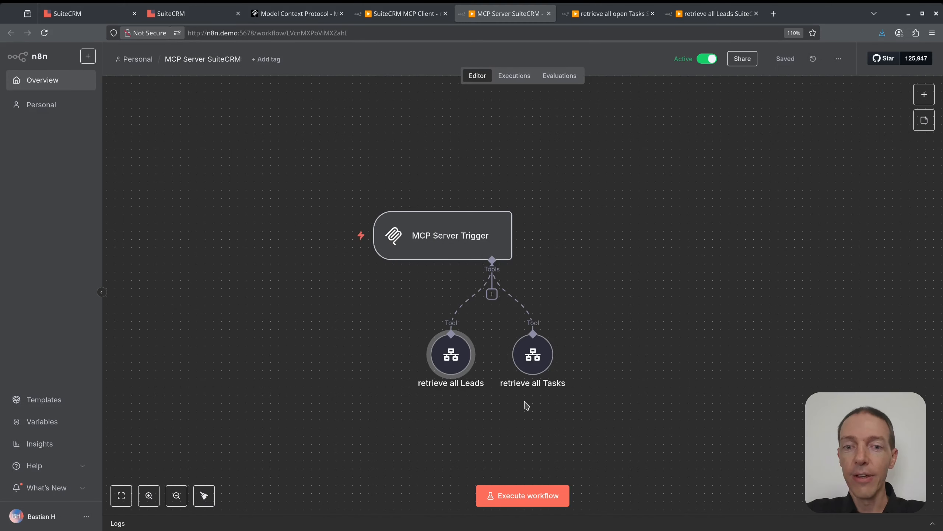
left_click(407, 414)
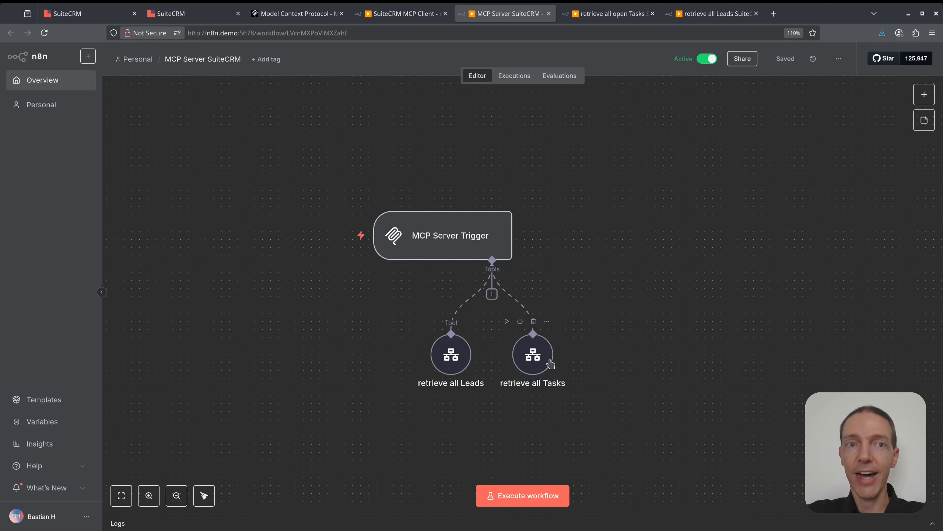
Switch to the SuiteCRM dashboard chat and ask the assistant "Hello, what can you do?".
left_click(85, 14)
left_click(817, 469)
type("Hello ")
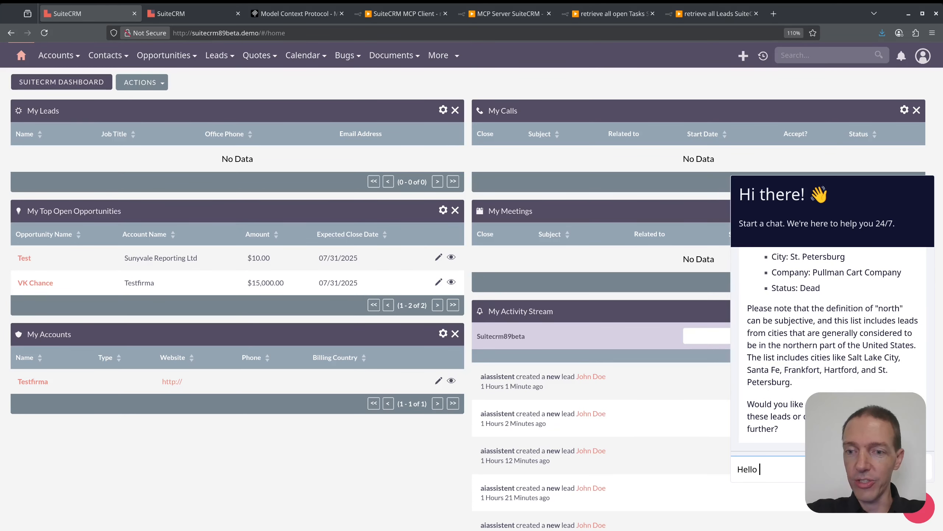
type(", what can yo")
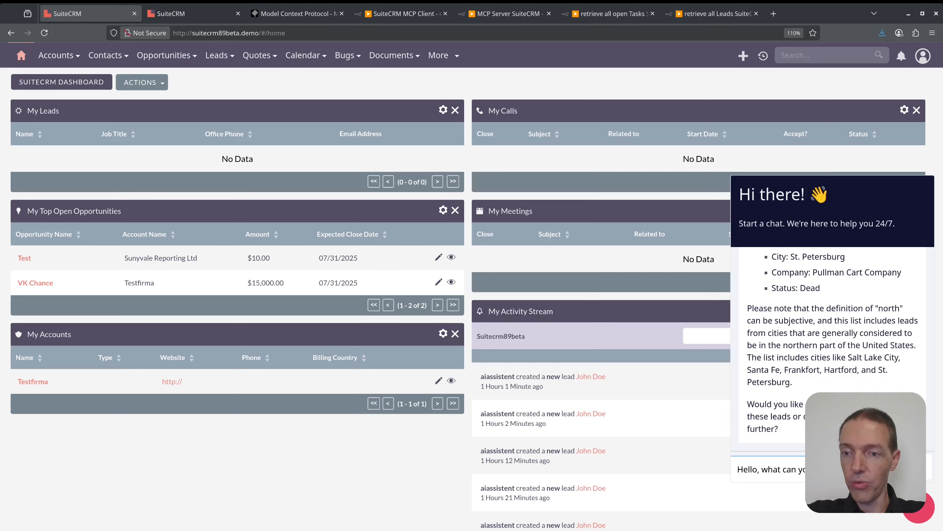
key("Return")
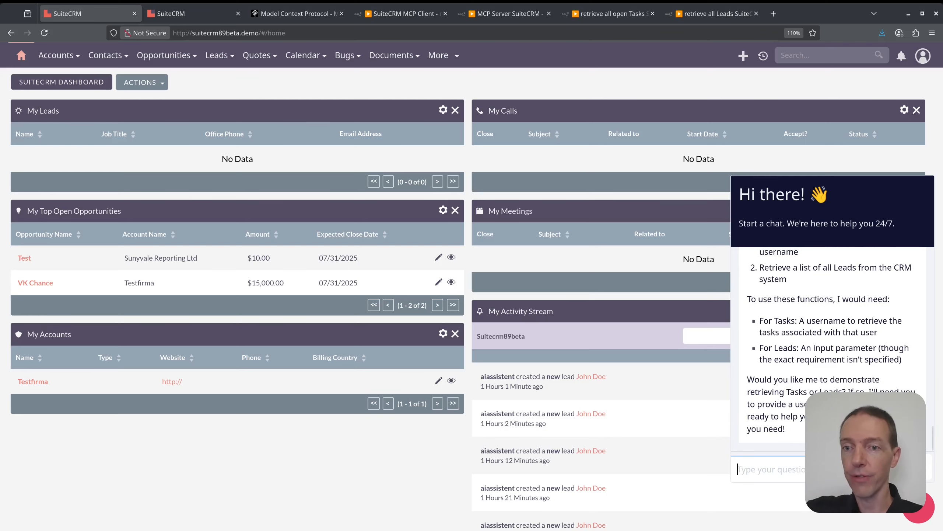
Read the assistant's answer about its capabilities, checking the listed functions and the inputs each one needs.
scroll(823, 361, "up", 4)
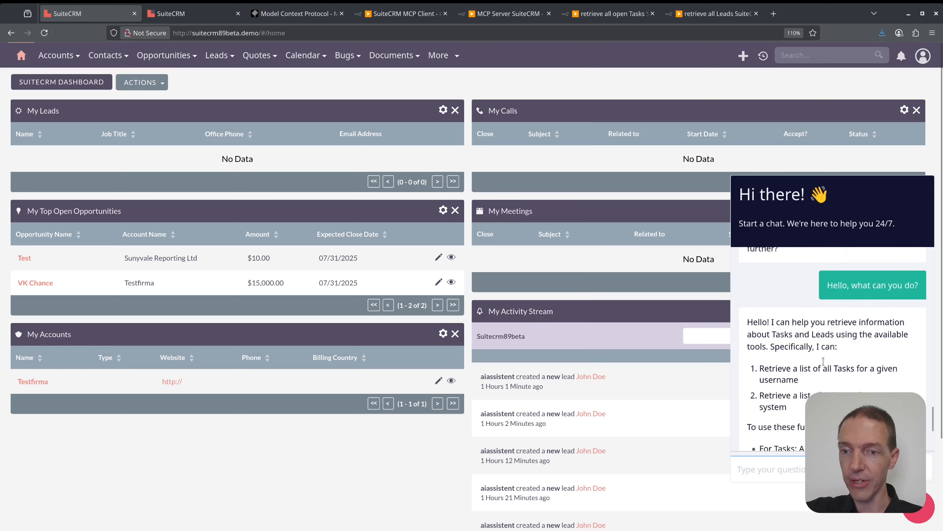
scroll(823, 360, "down", 2)
left_click_drag(801, 309, 826, 347)
left_click(826, 345)
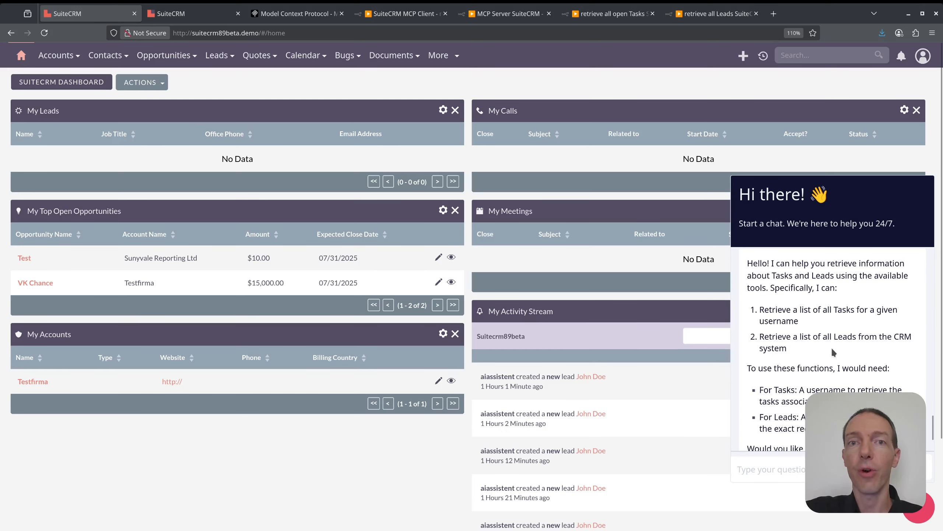
Revisit the MCP Server SuiteCRM workflow and inspect the trigger's input schema in the retrieve all open Tasks workflow.
left_click(527, 18)
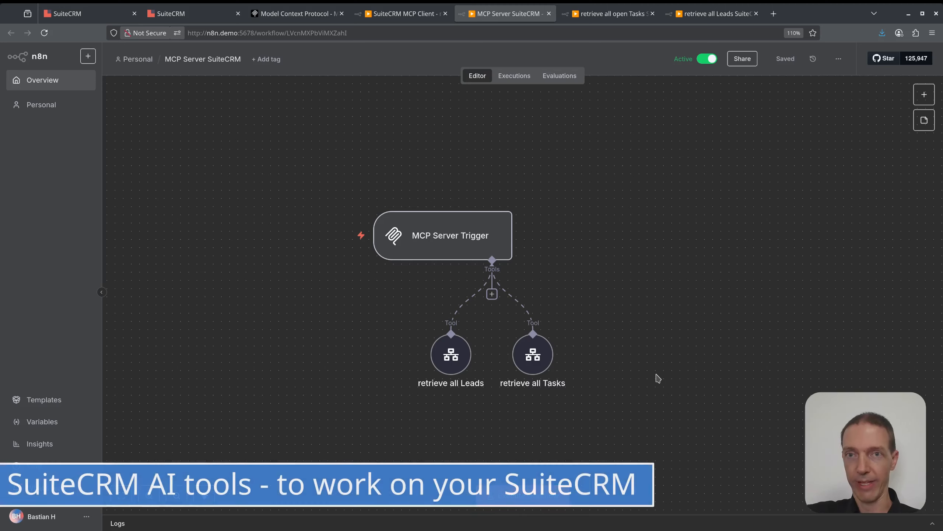
left_click(606, 15)
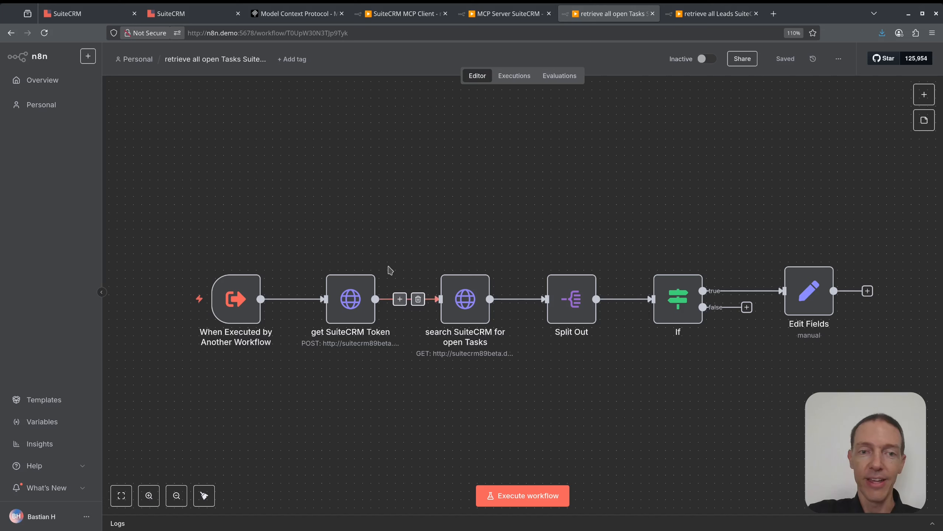
left_click_drag(297, 236, 540, 471)
left_click(552, 413)
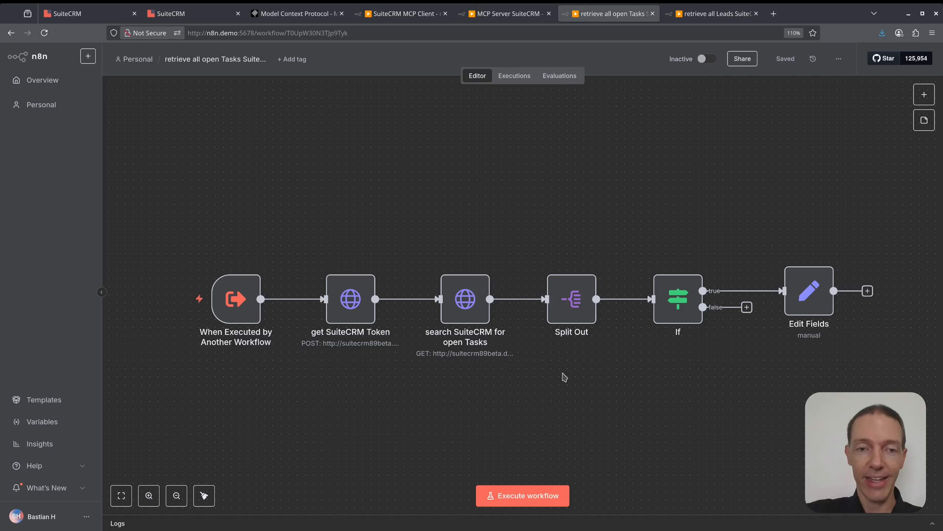
double_click(241, 309)
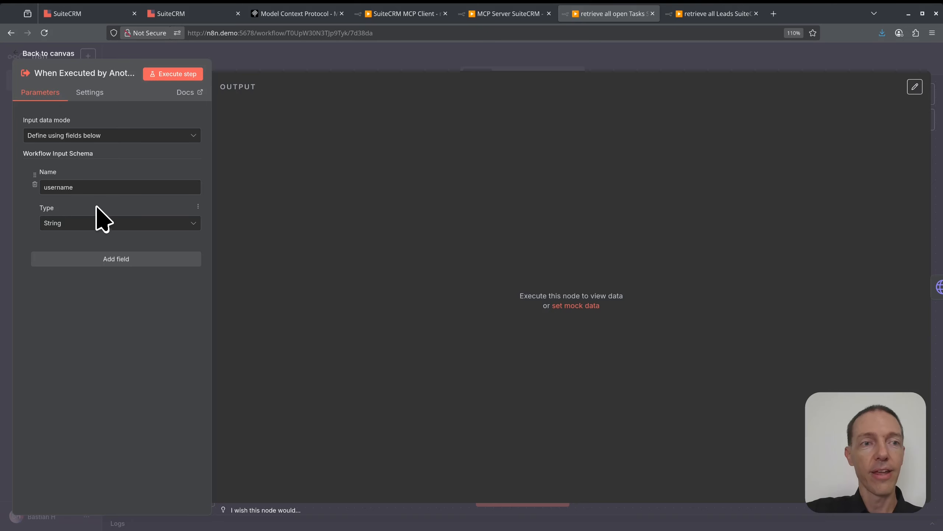
left_click(346, 55)
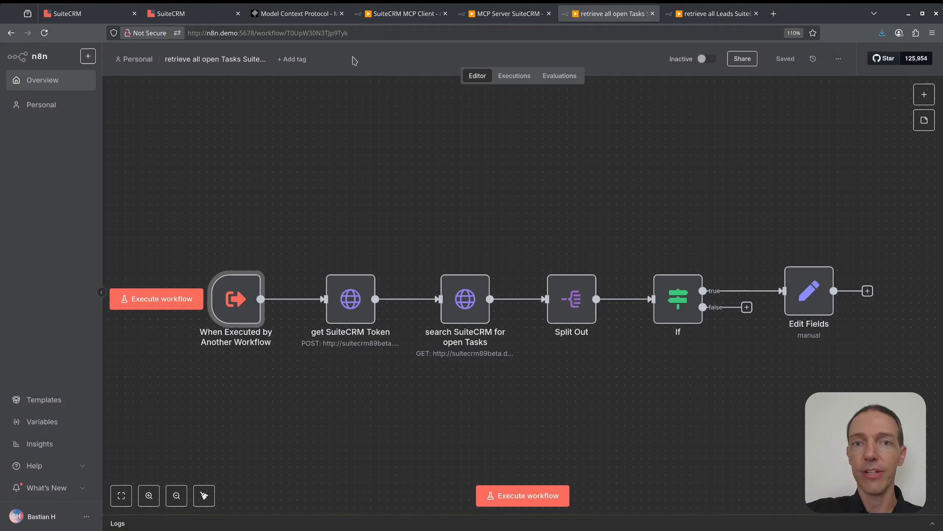
Look up the available usernames through the Assigned to filter of SuiteCRM's Tasks list, closing the user selection without choosing anyone.
left_click(206, 16)
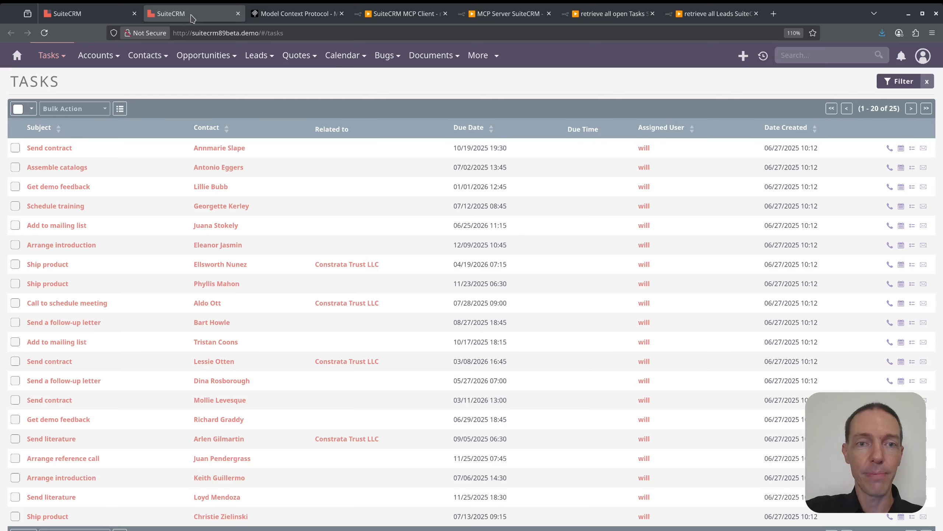
left_click(904, 84)
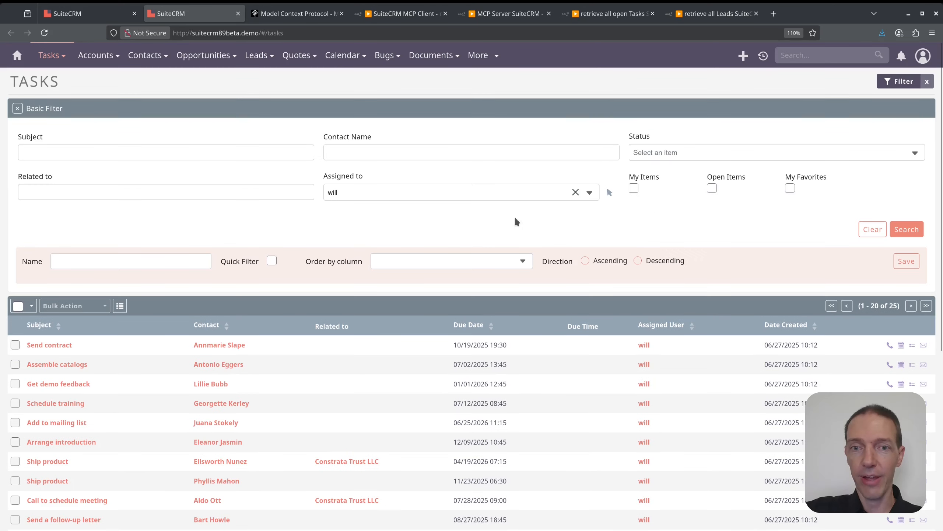
left_click(610, 192)
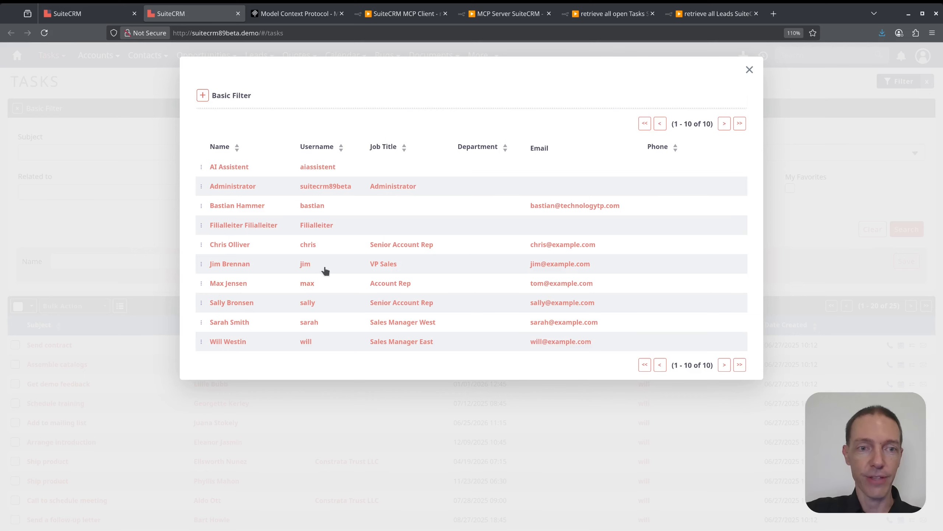
left_click(750, 71)
Return to the retrieve all open Tasks workflow and inspect the If node's condition comparing the assigned user name with the username input.
left_click(597, 15)
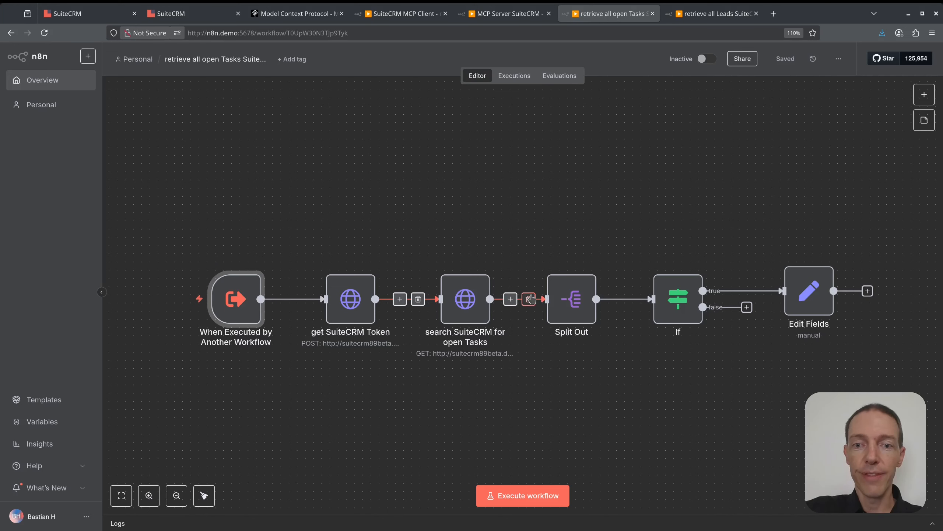
left_click(677, 299)
double_click(678, 299)
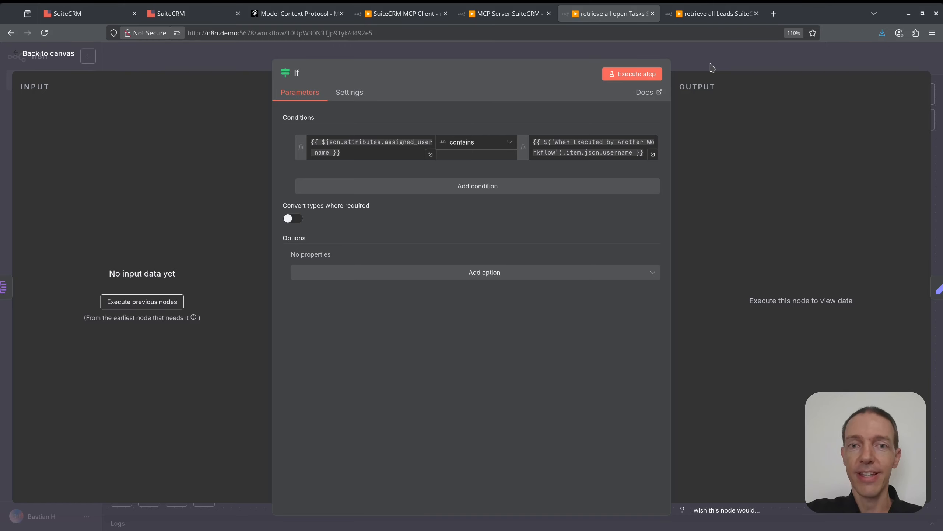
left_click(712, 67)
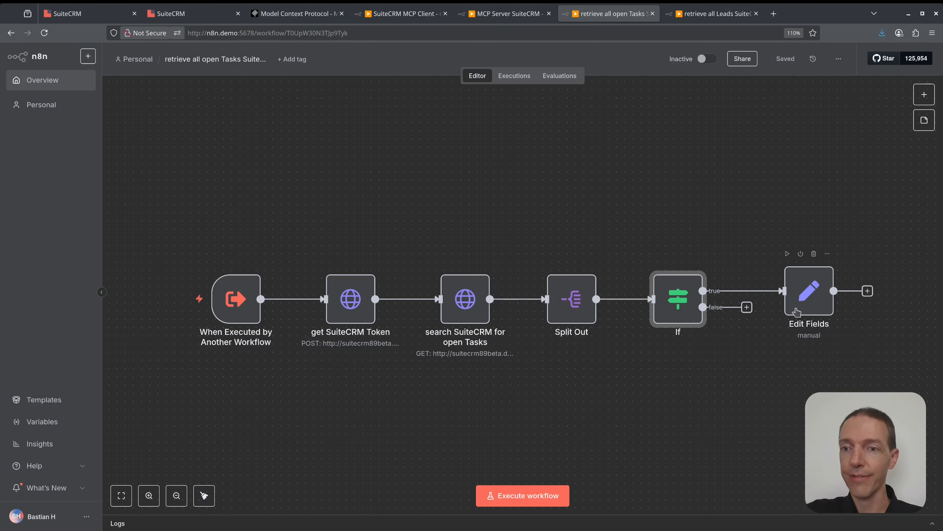
Inspect which input fields the Edit Fields node includes, leaving the settings as they are.
double_click(801, 303)
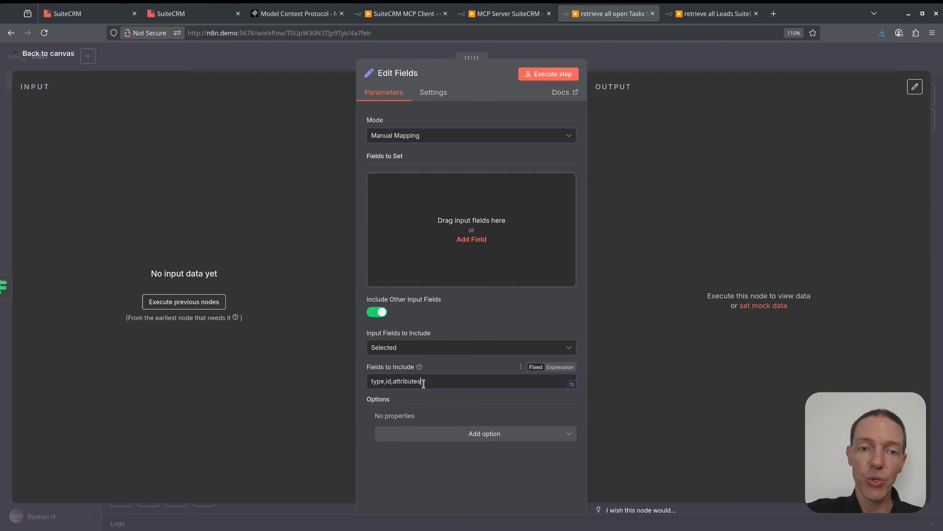
left_click_drag(424, 381, 371, 382)
left_click(441, 382)
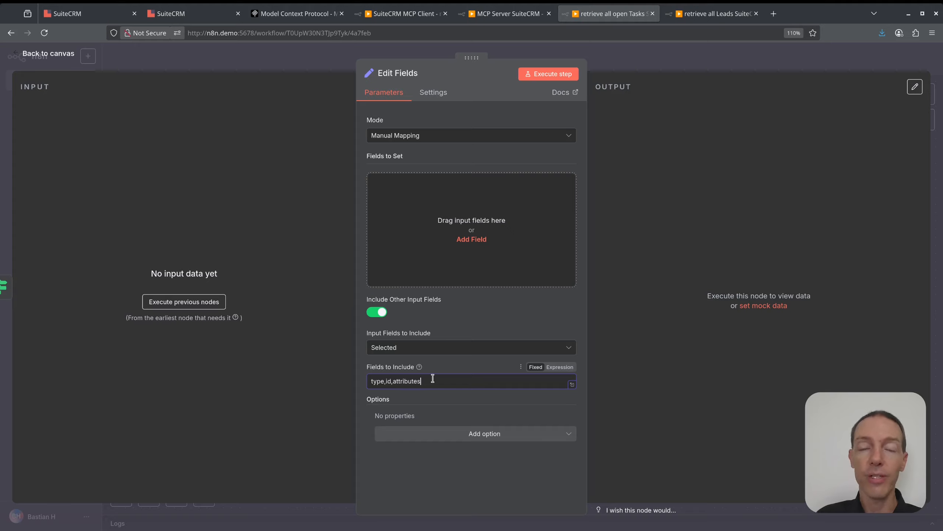
left_click(680, 68)
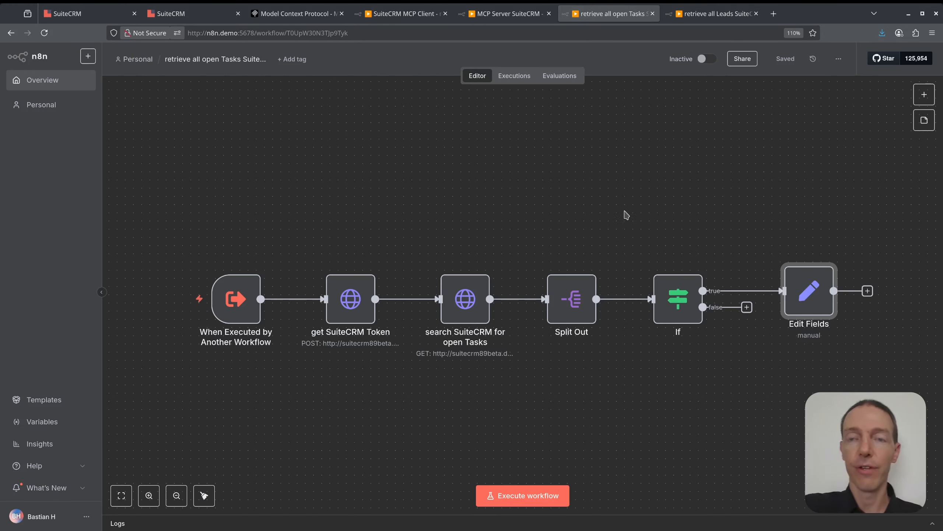
Open the retrieve all Leads SuiteCRM workflow and inspect the fields included by the remove Relationships node.
left_click(714, 15)
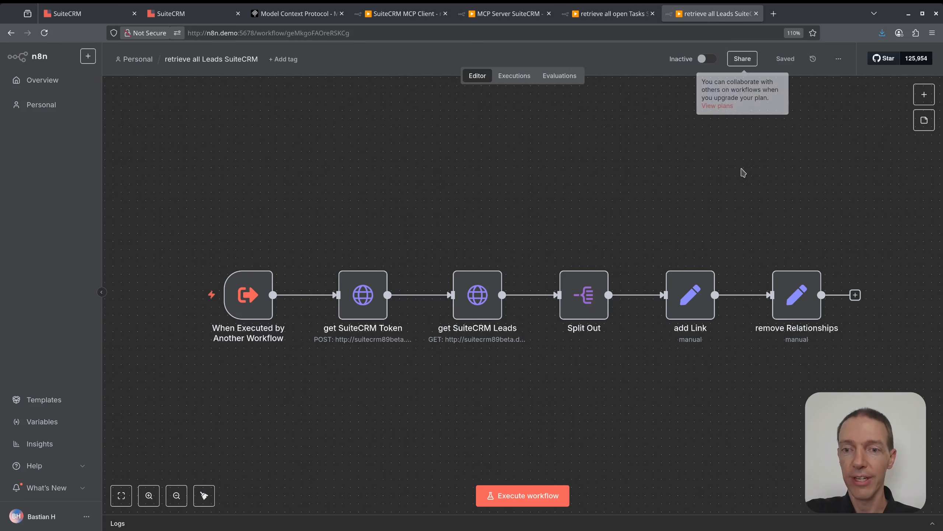
mouse_move(790, 305)
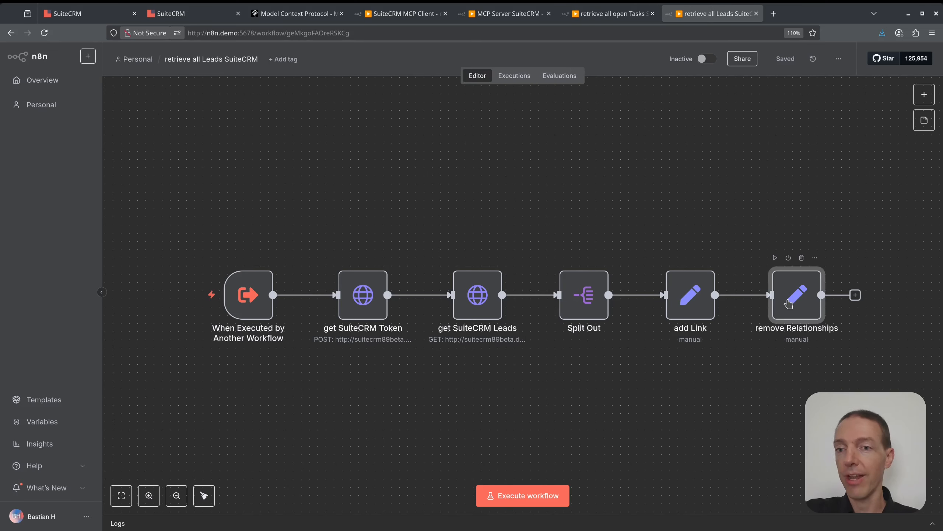
double_click(789, 304)
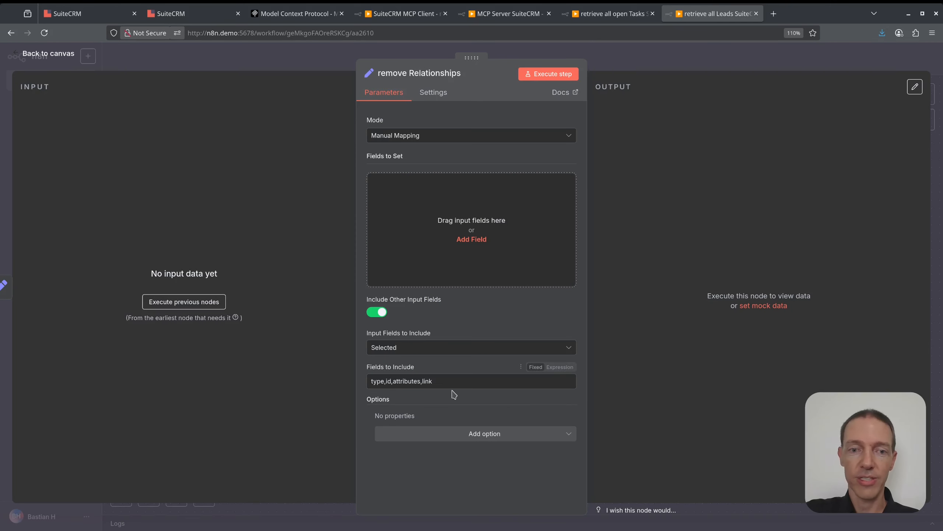
mouse_move(434, 382)
left_mouse_down()
mouse_move(416, 382)
mouse_move(429, 375)
left_mouse_up()
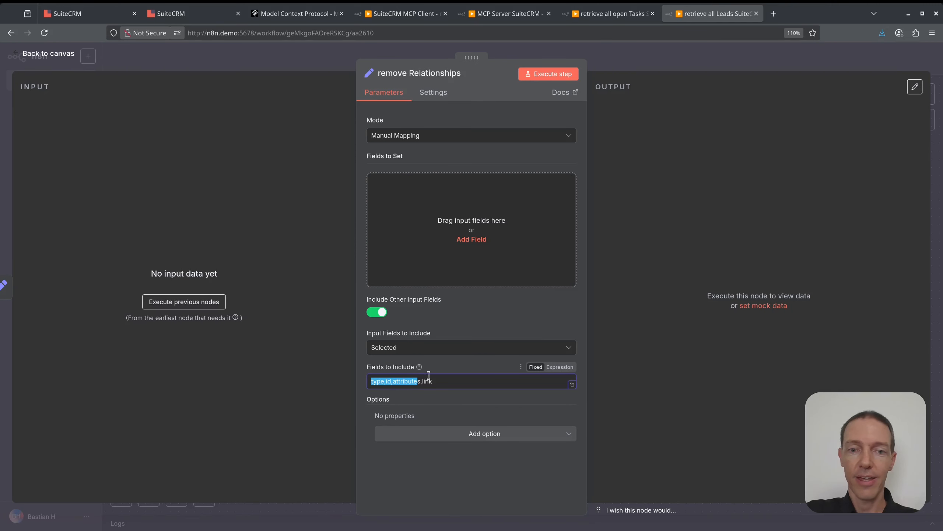
left_click(691, 56)
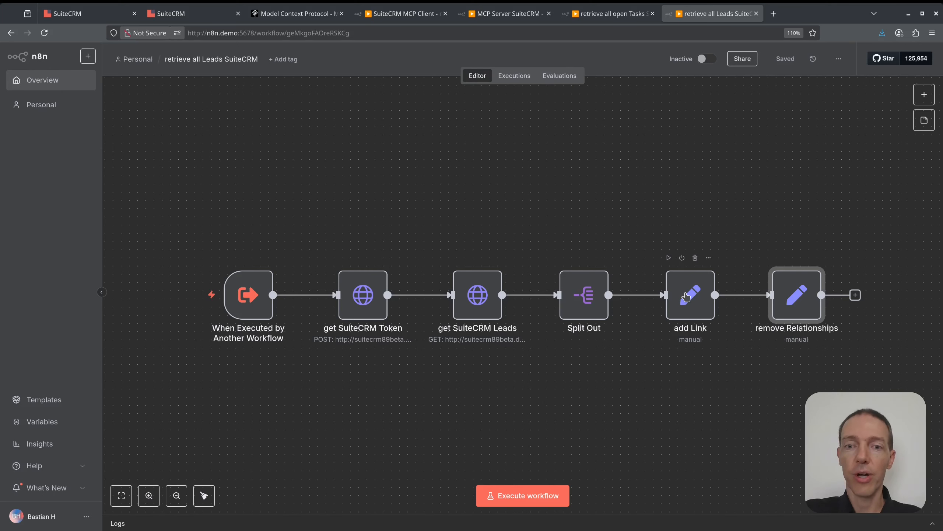
Examine the request URL and requested lead fields in the get SuiteCRM Leads node, returning to the canvas.
double_click(485, 292)
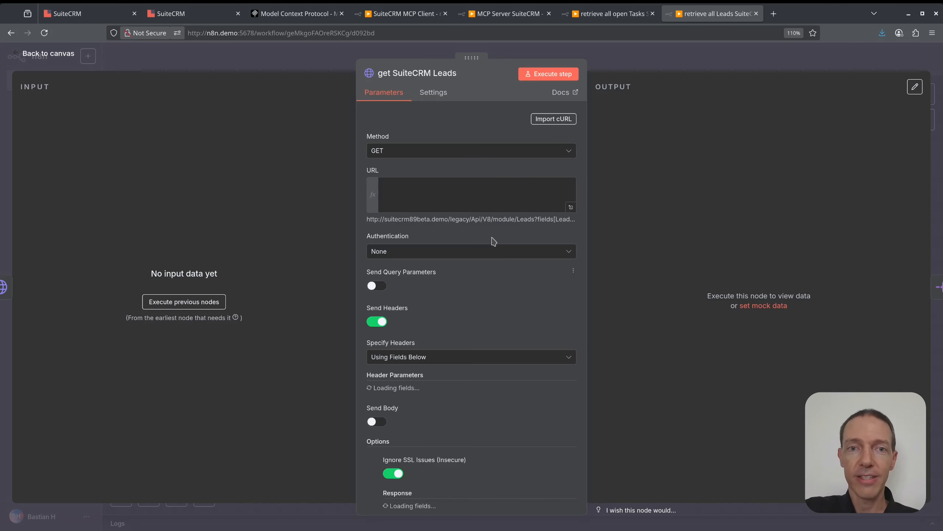
left_click_drag(531, 205, 437, 193)
left_click(542, 206)
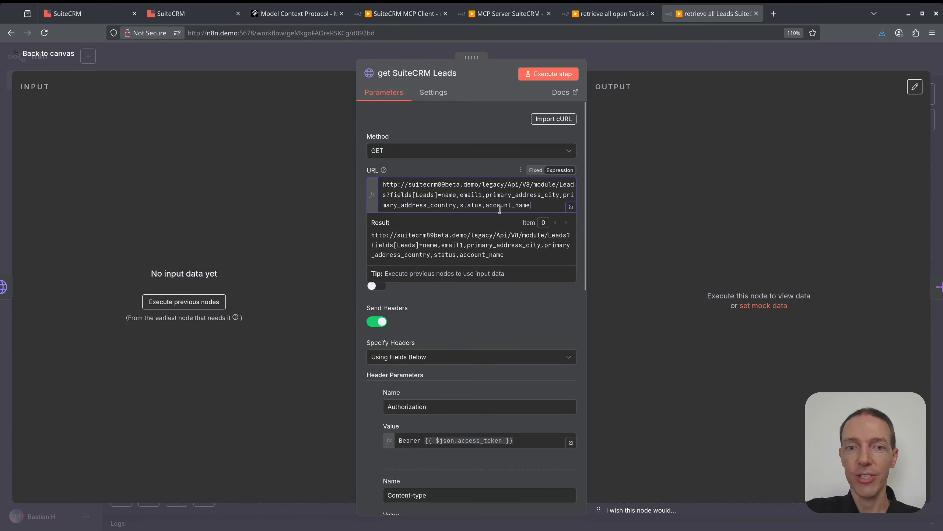
left_click(659, 59)
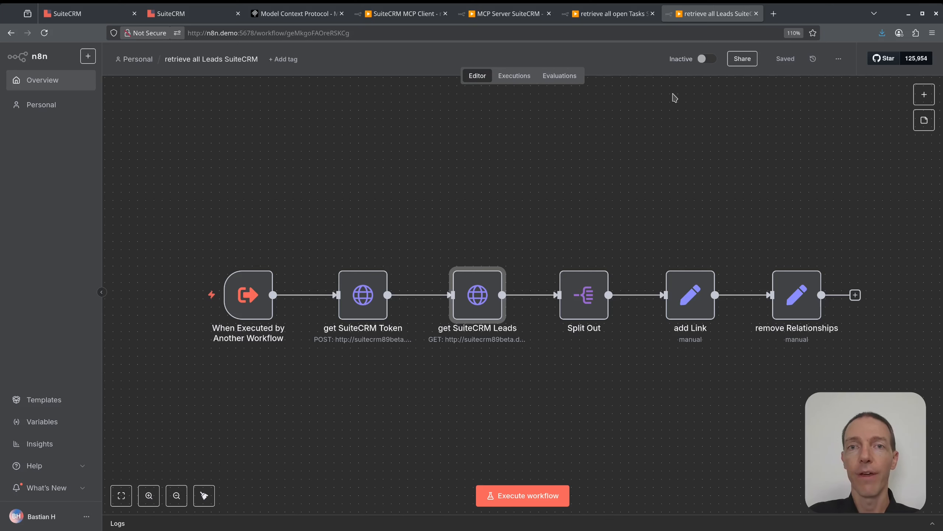
Review the MCP Server SuiteCRM workflow and the SuiteCRM MCP Client workflow once more.
left_click(502, 14)
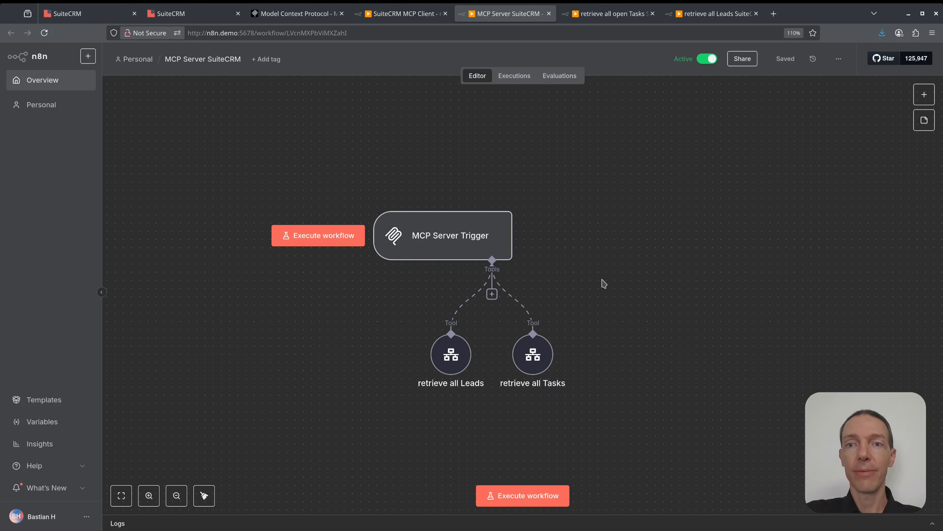
mouse_move(447, 249)
left_click(405, 13)
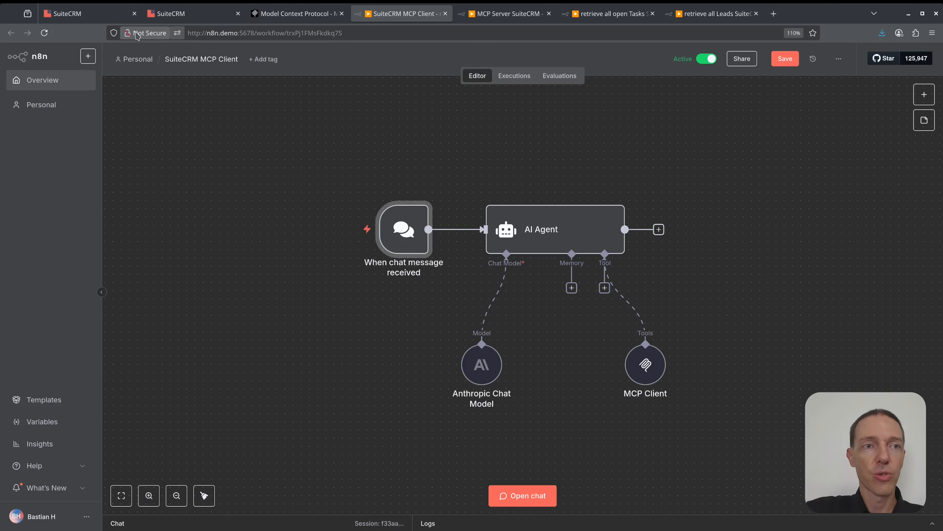
Go back to the SuiteCRM dashboard, close the chat window, and view the Tasks list before returning to the dashboard.
left_click(89, 13)
left_click(816, 54)
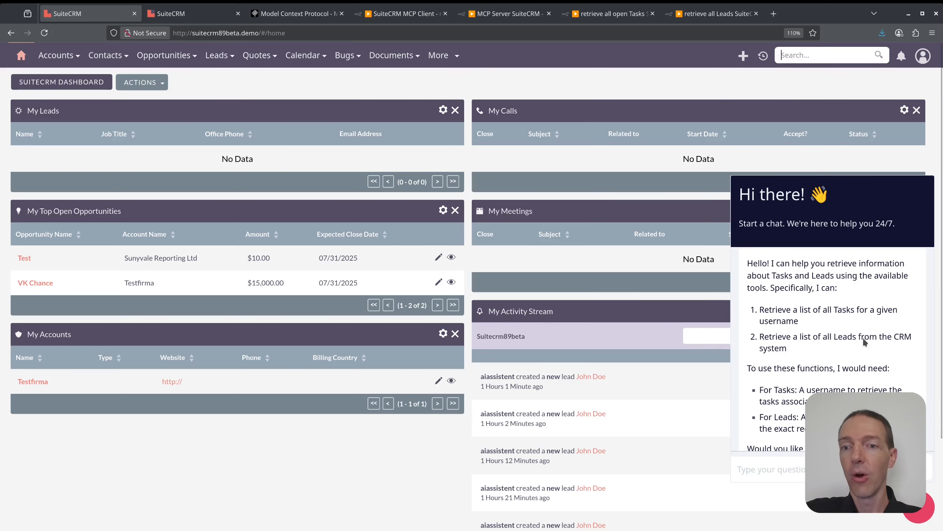
left_click(186, 16)
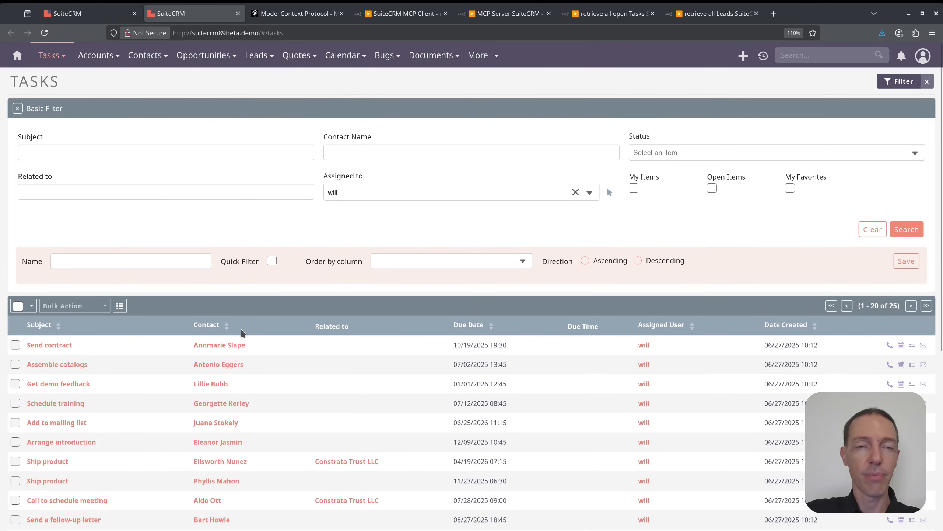
left_click(91, 13)
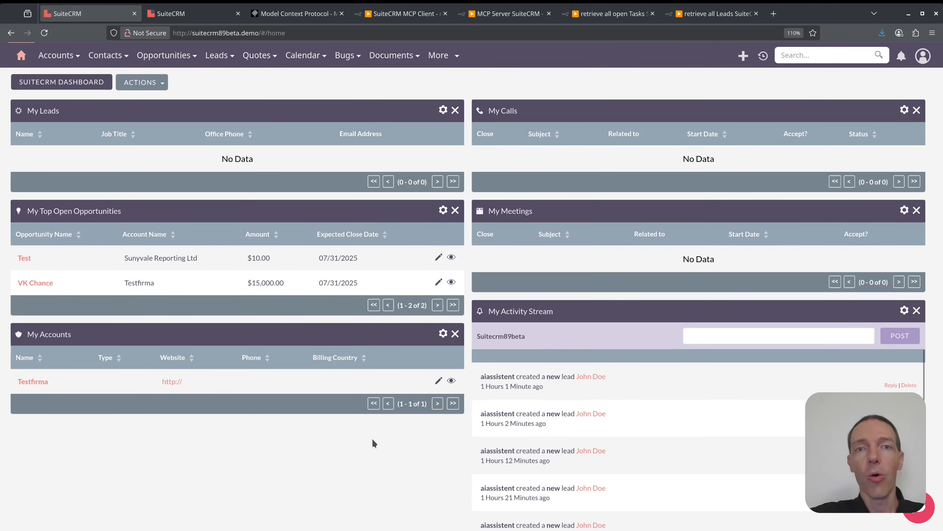